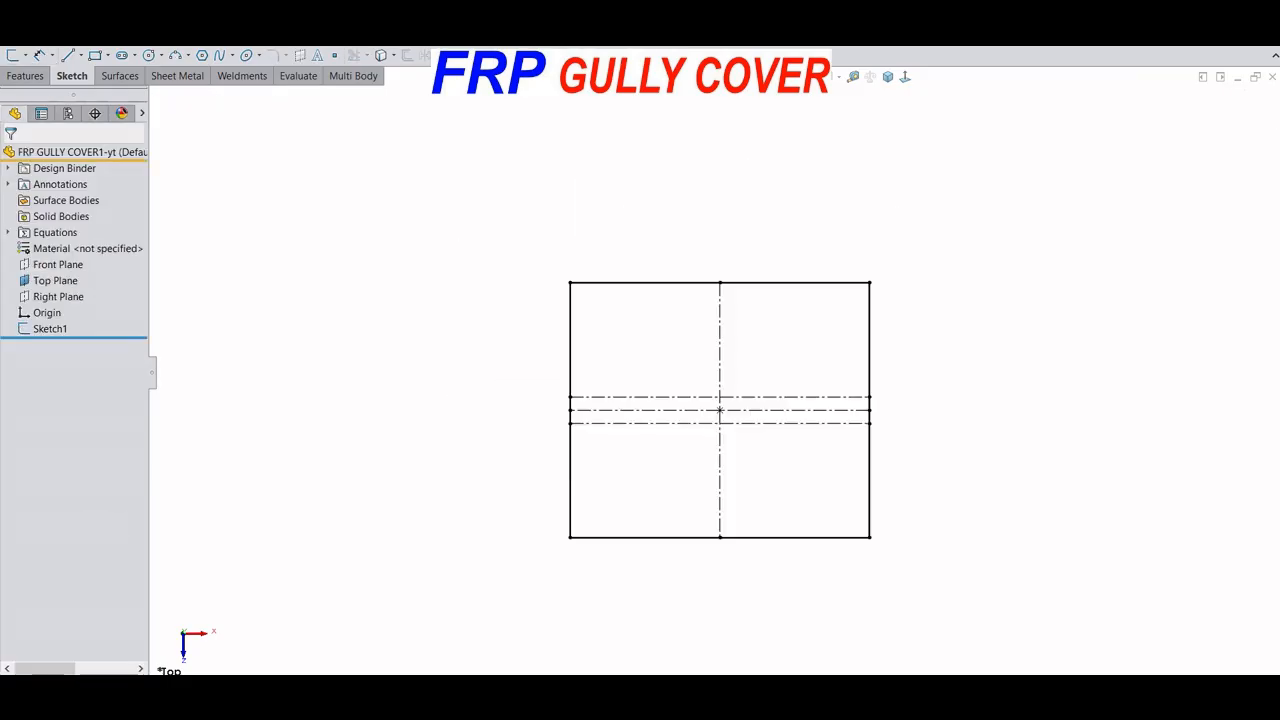
Extrude the rectangular cover sketch 40 mm downward in the reversed direction to form the base plate.
key("ctrl+7")
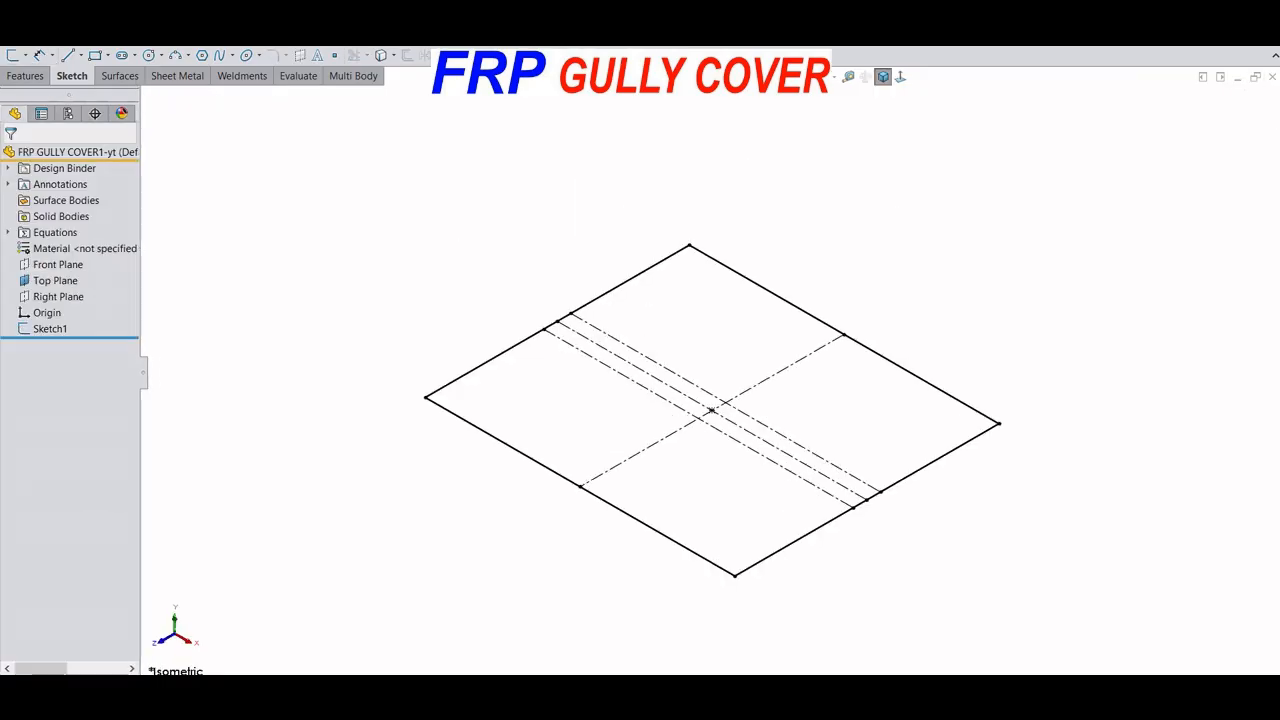
key("z")
left_click(50, 329)
key("e")
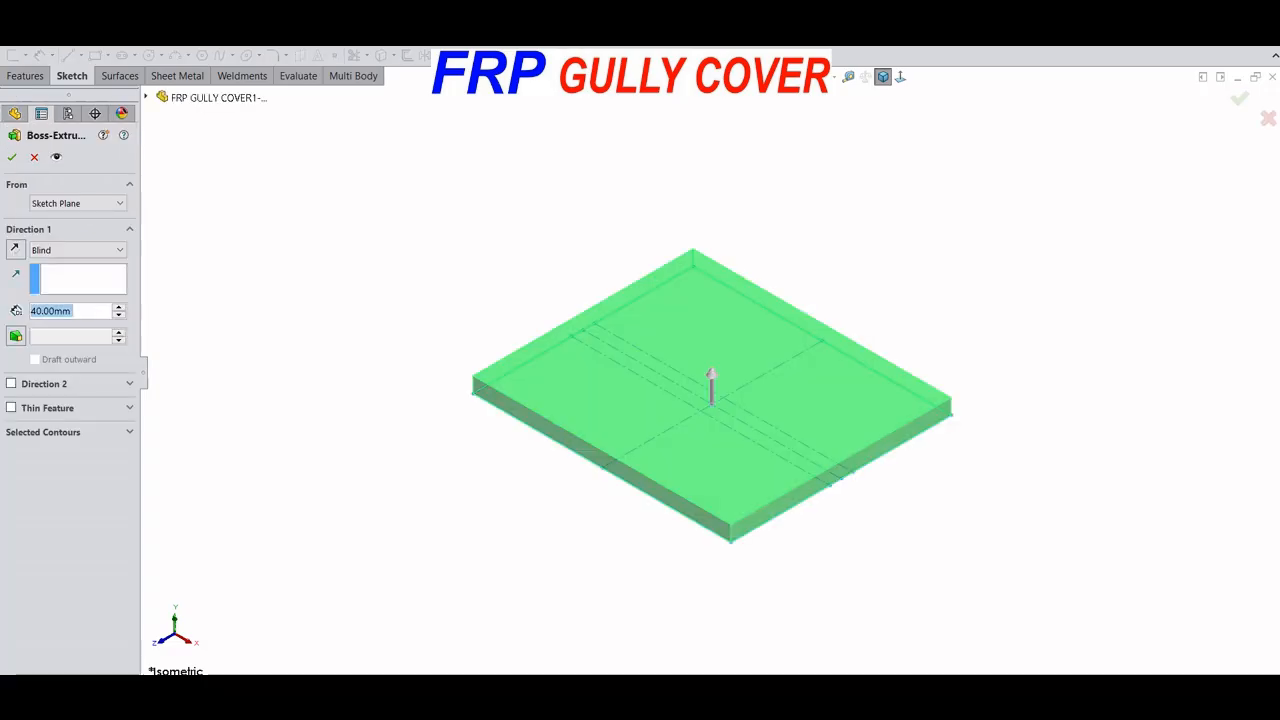
left_click(15, 249)
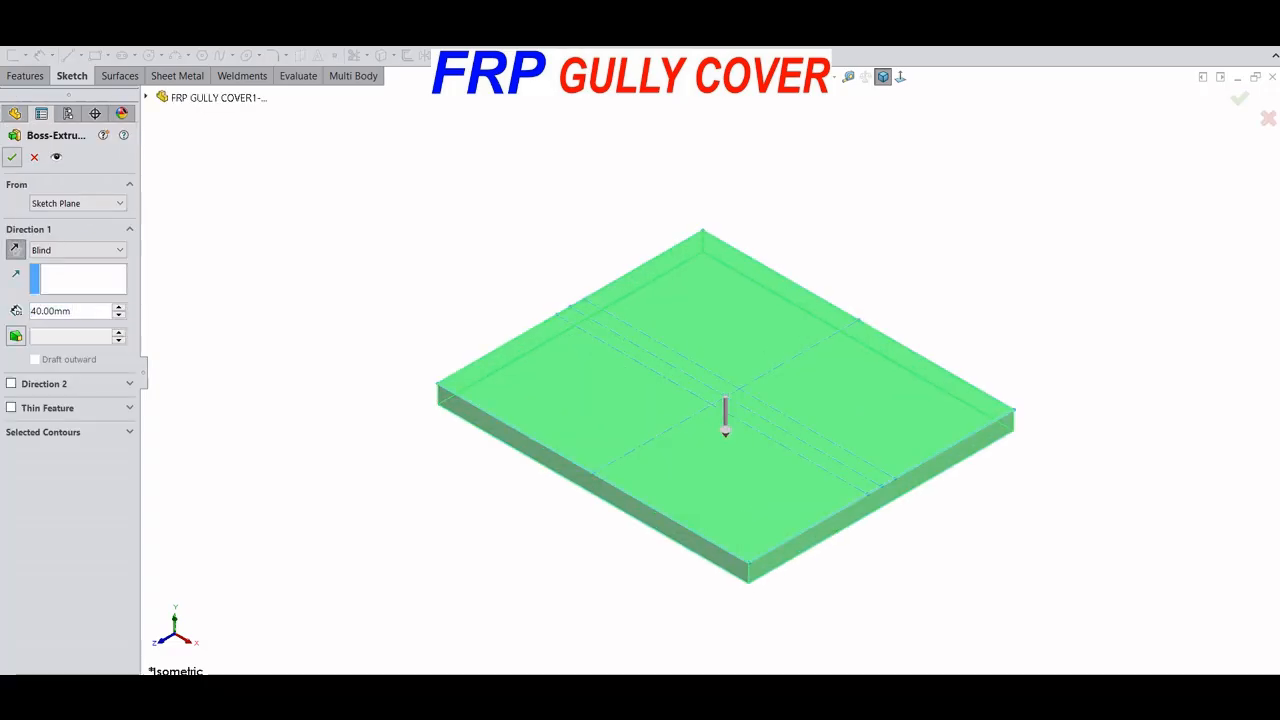
key("Return")
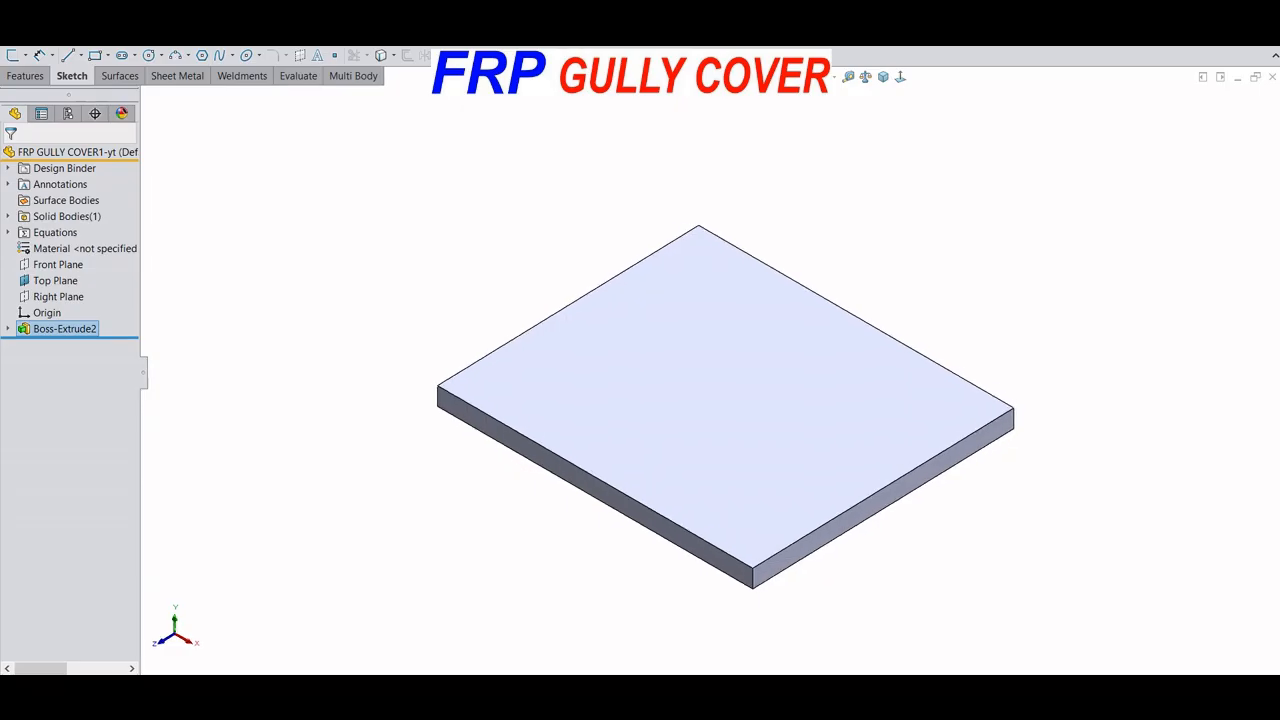
Sketch a horizontal corner rectangle for a slot near the back-left corner of the plate's top face.
left_click(752, 286)
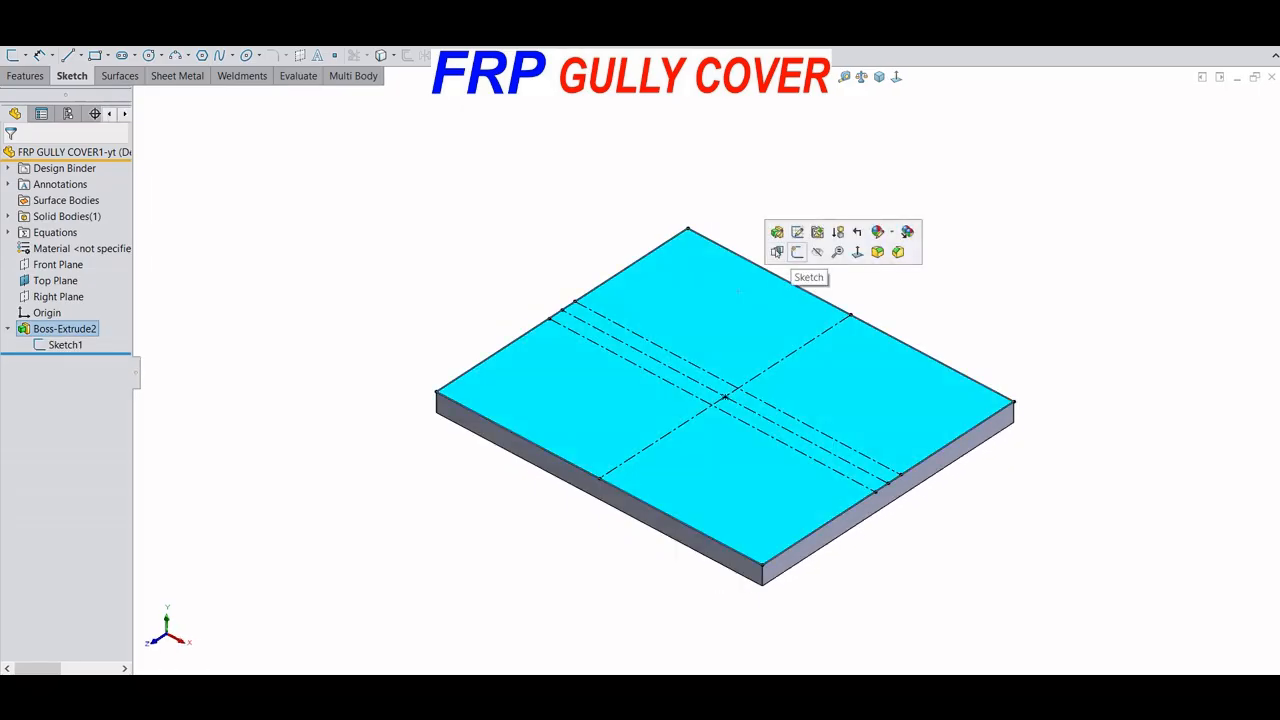
left_click(797, 253)
key("r")
left_click(543, 239)
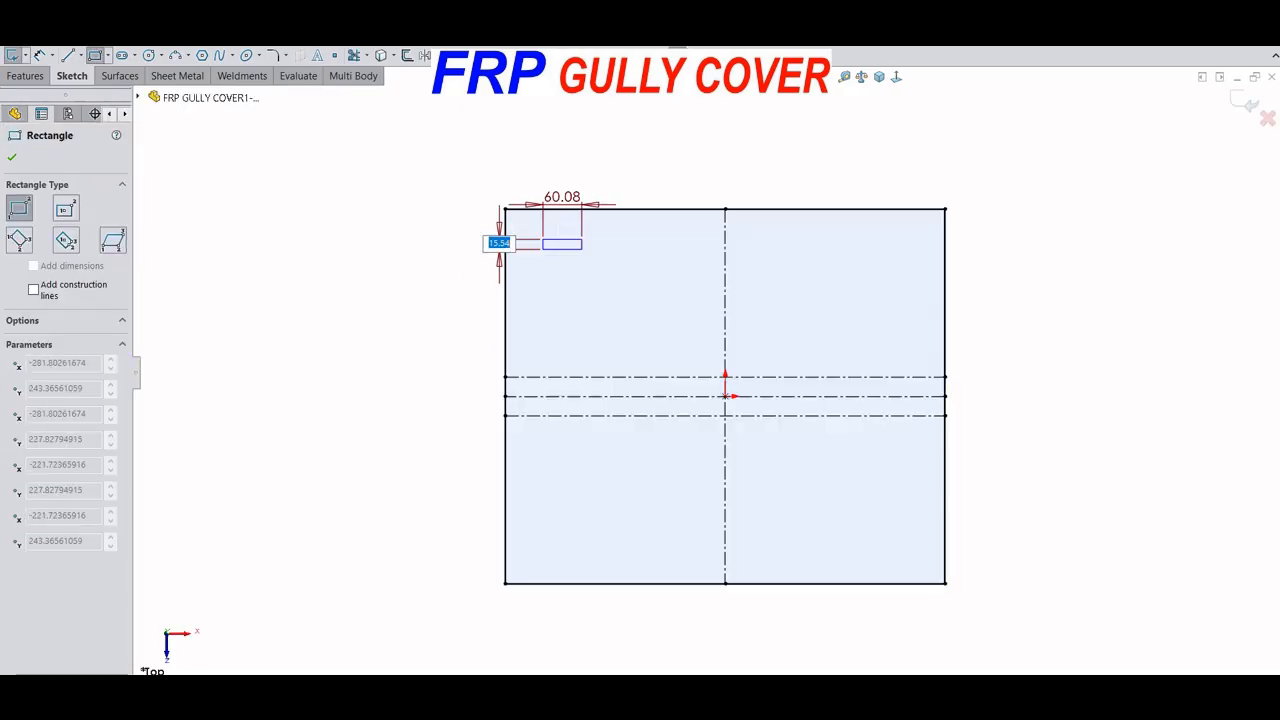
left_click(644, 261)
key("Escape")
Dimension the slot rectangle 160 mm by 30 mm, positioned 40 mm from the plate's left edge and 35 mm from its upper edge.
key("d")
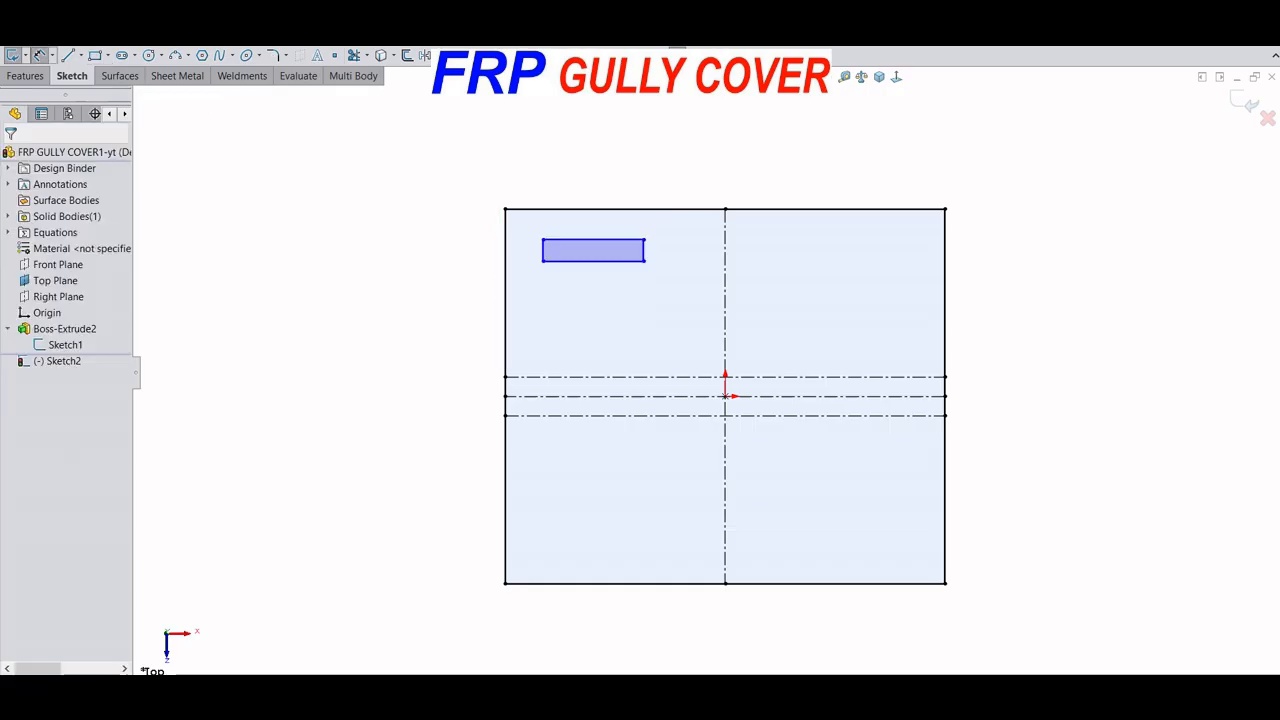
left_click(594, 239)
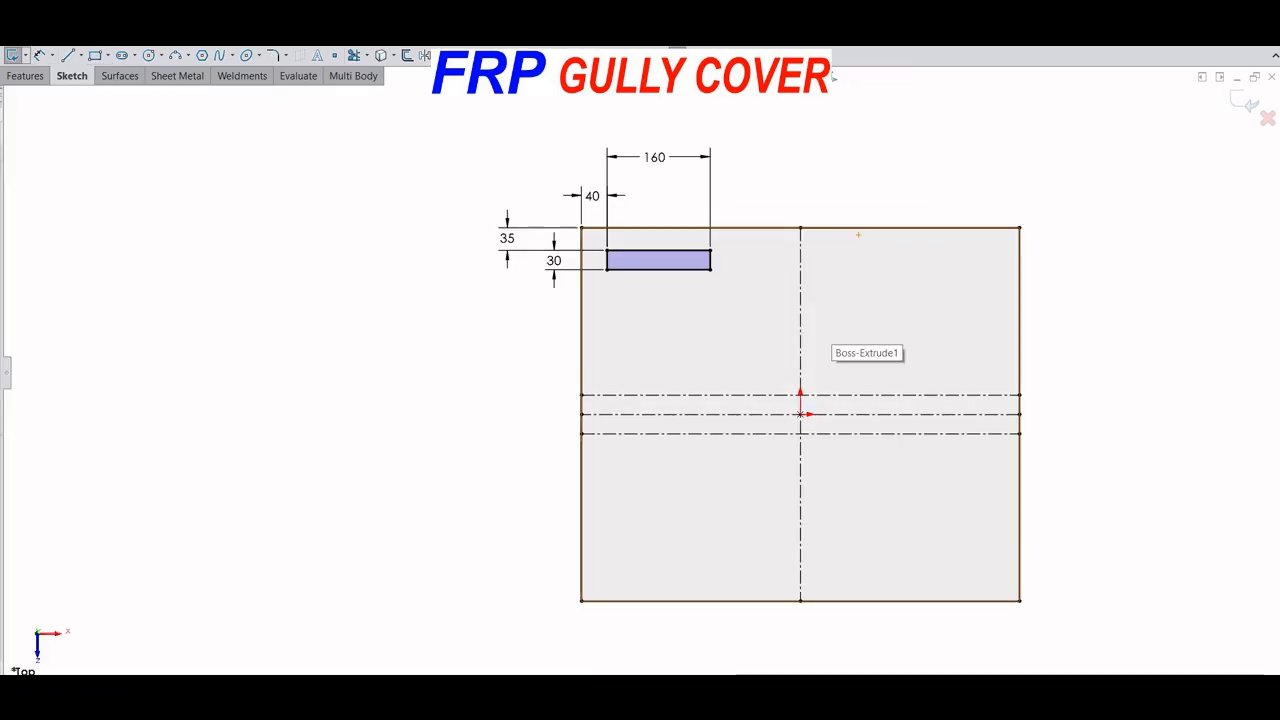
scroll(348, 298, "down", 1)
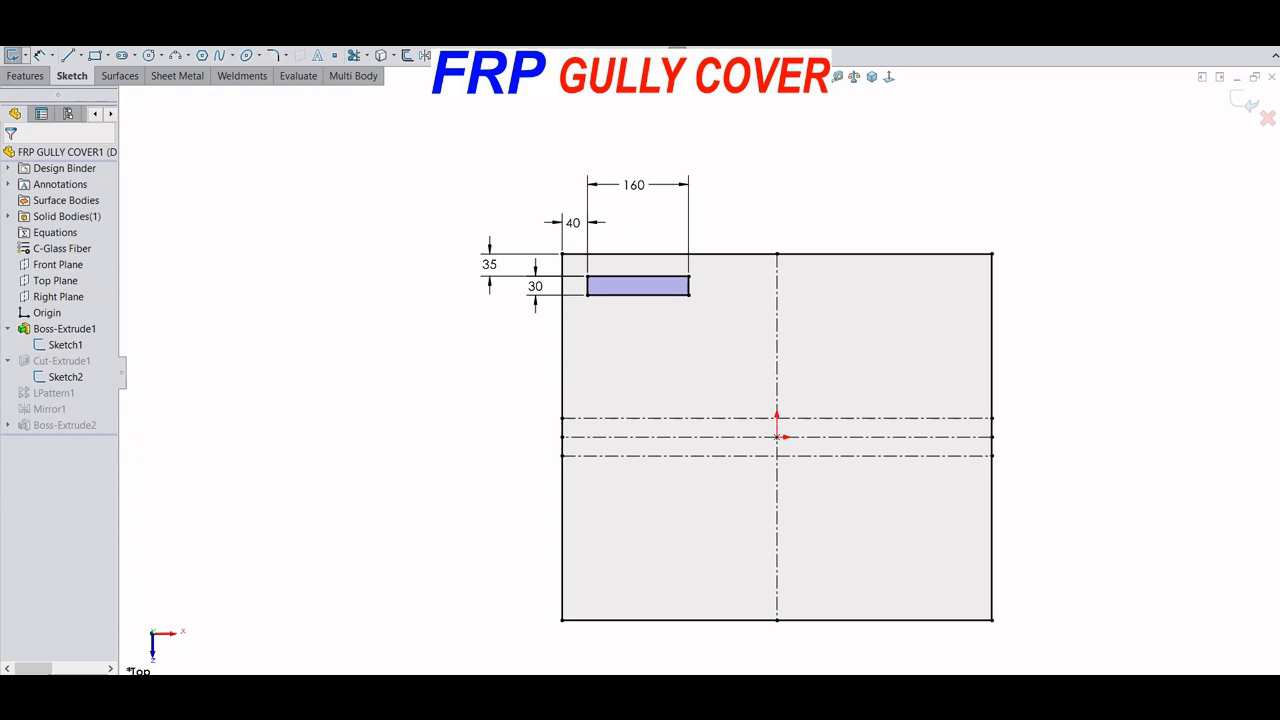
scroll(543, 156, "down", 4)
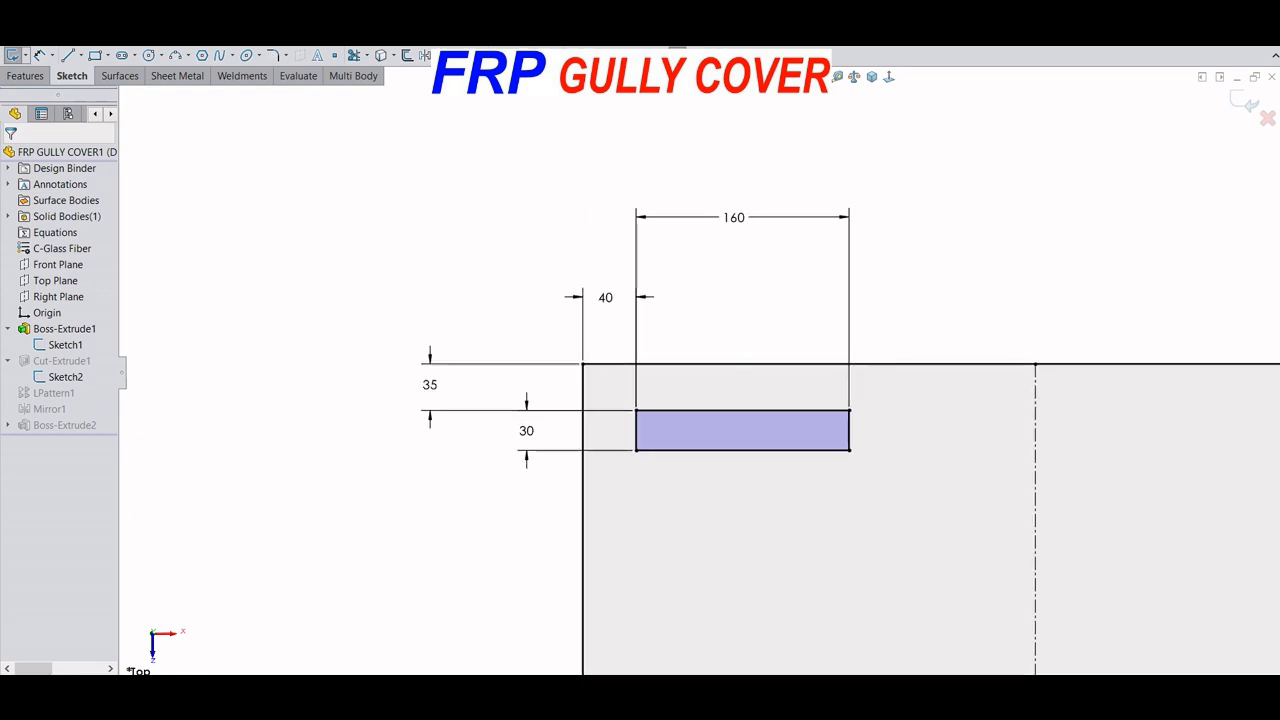
scroll(760, 360, "up", 5)
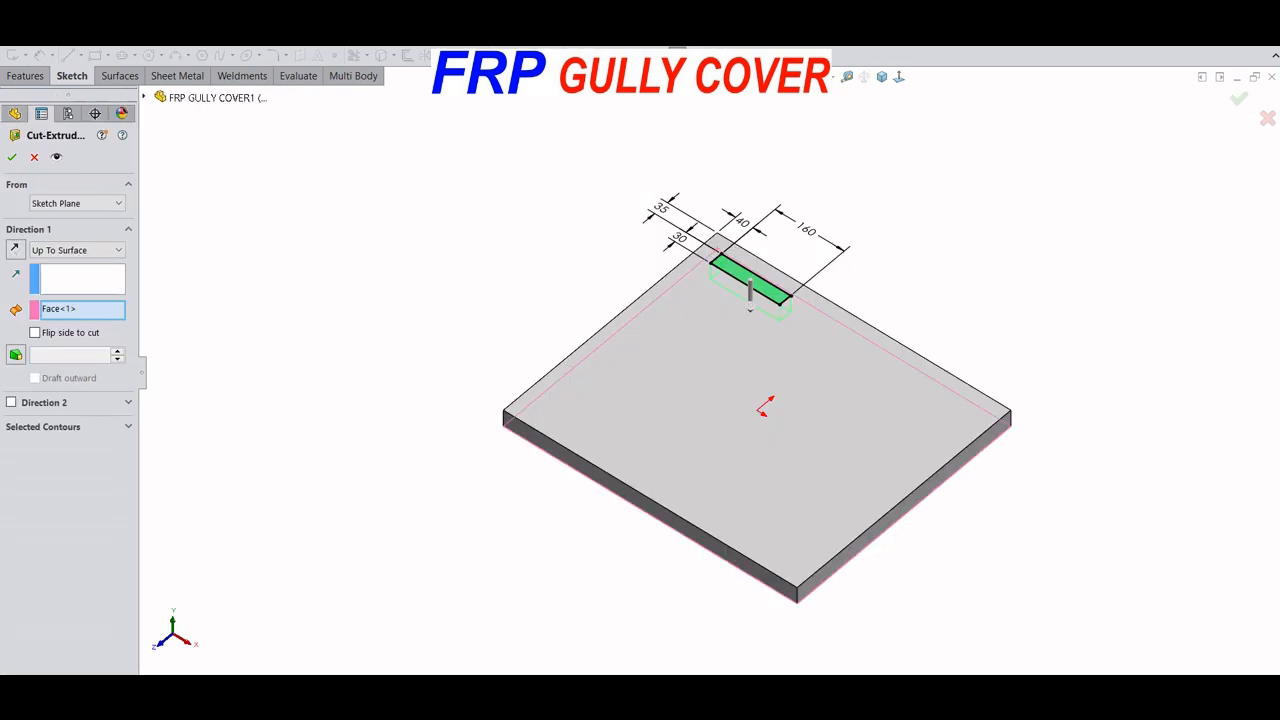
Cut the slot rectangle through the plate using an extruded cut up to the bottom face.
middle_click_drag(760, 420, 799, 420)
mouse_move(140, 460)
left_mouse_down()
mouse_move(161, 460)
mouse_move(149, 460)
left_mouse_up()
mouse_move(760, 420)
middle_mouse_down()
mouse_move(880, 250)
mouse_move(762, 415)
mouse_move(772, 420)
middle_mouse_up()
middle_click_drag(760, 420, 745, 380)
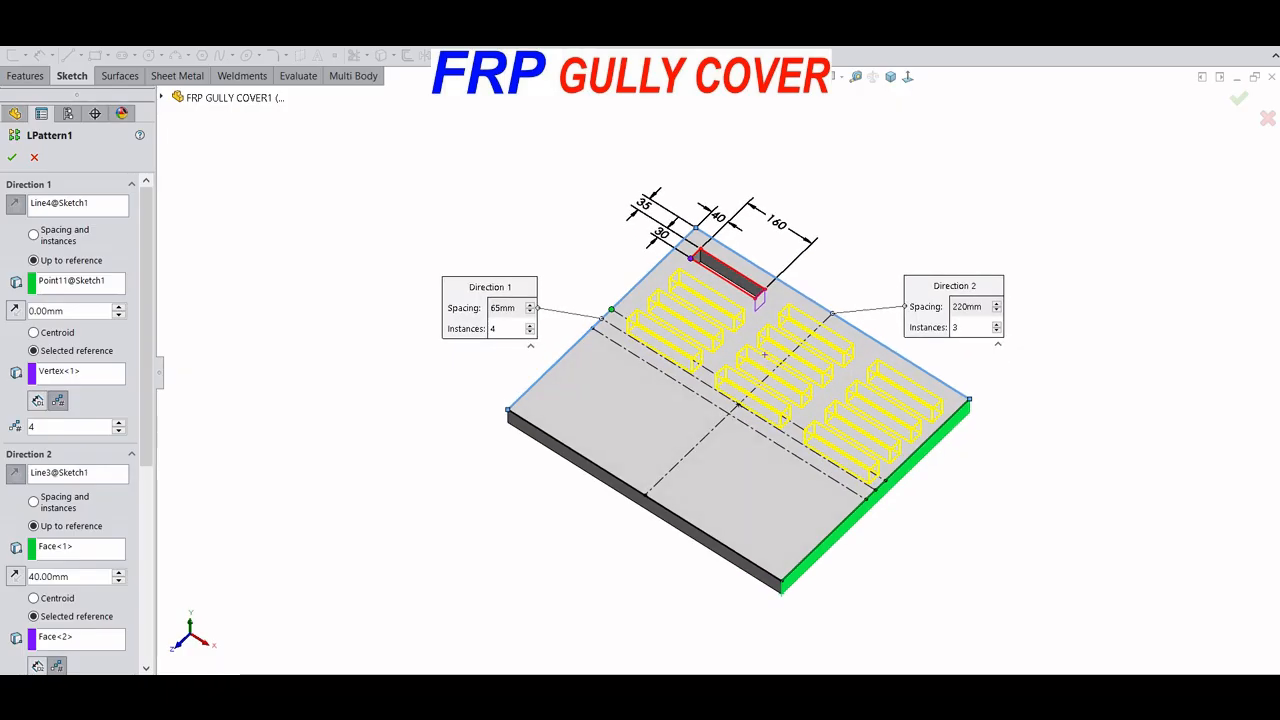
Pattern the slot cut linearly up to reference, with 4 instances toward the centre line and 3 across ending 40 mm from the opposite side face.
scroll(75, 420, "down", 6)
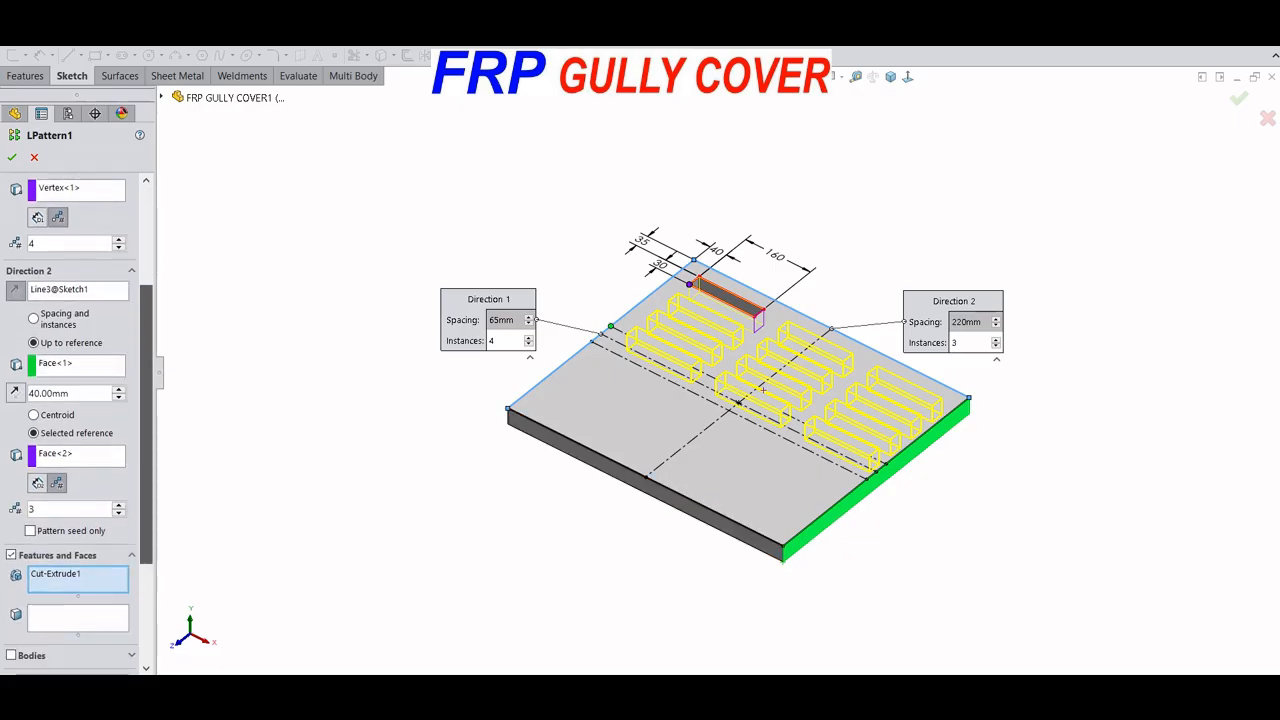
scroll(75, 420, "up", 7)
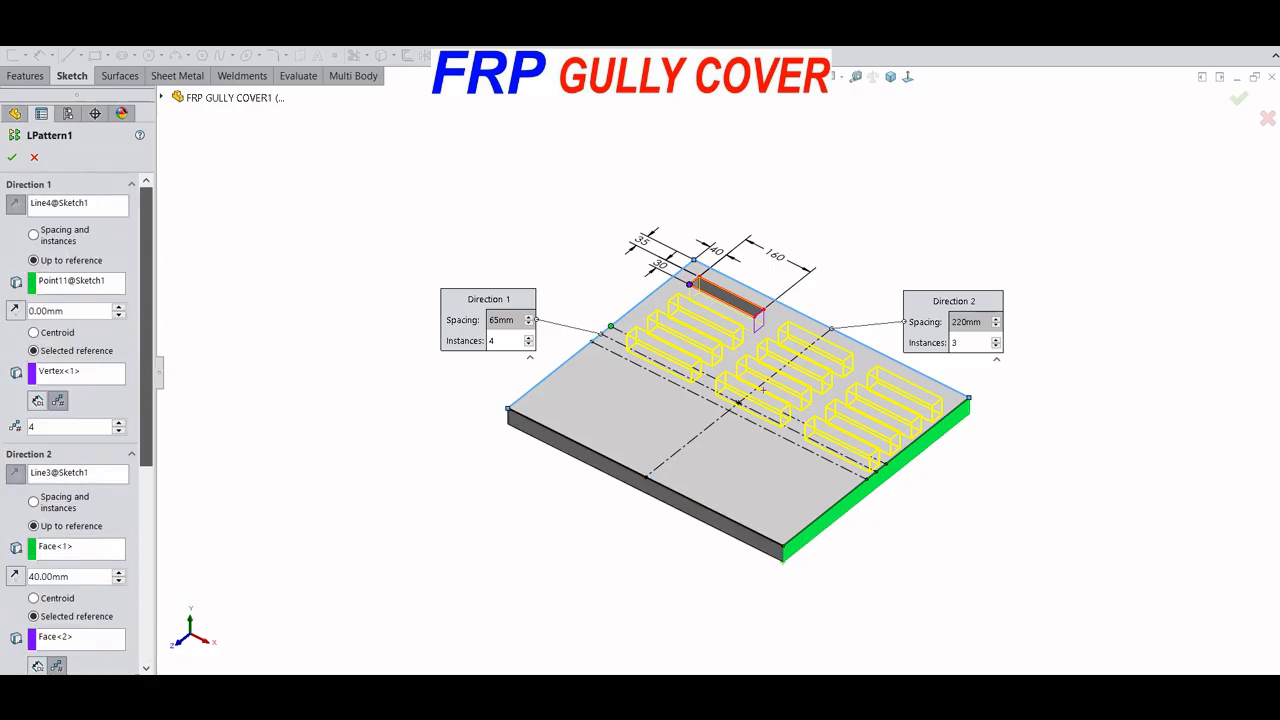
left_click(12, 157)
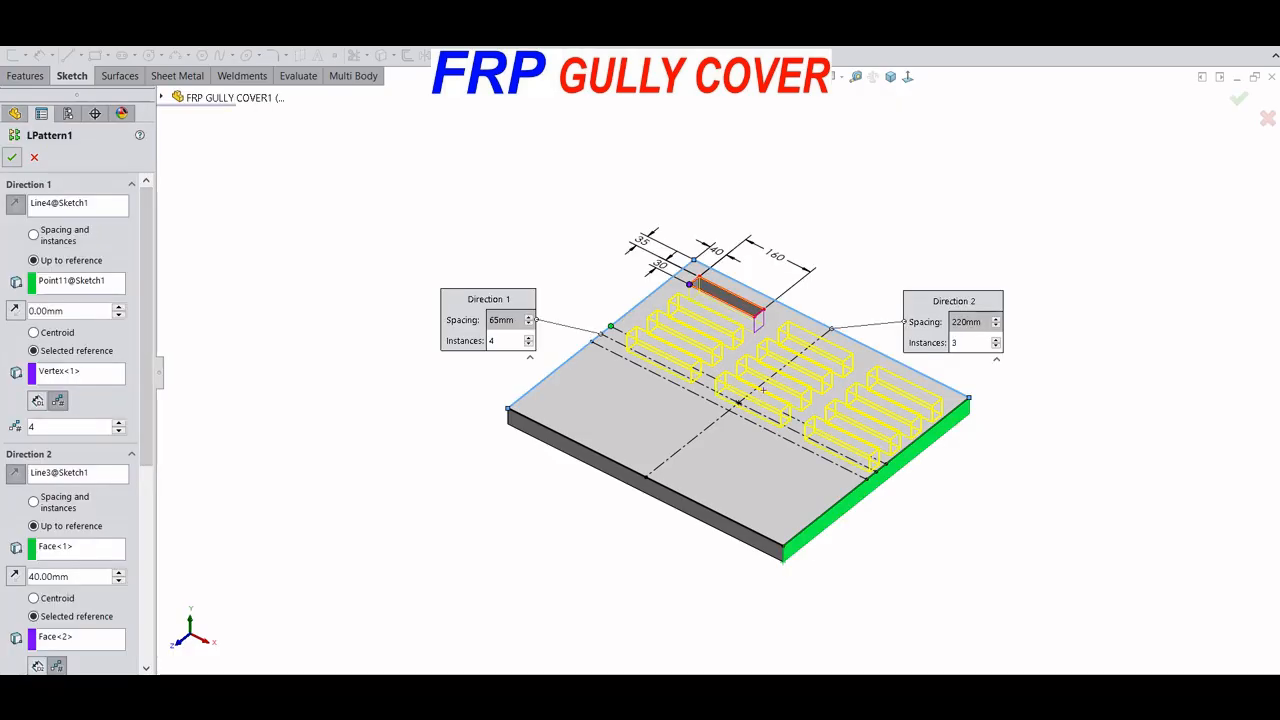
left_click(12, 157)
Mirror the slot cut and its linear pattern about the Front Plane onto the other half of the plate.
mouse_move(740, 400)
middle_mouse_down()
mouse_move(740, 415)
mouse_move(765, 365)
middle_mouse_up()
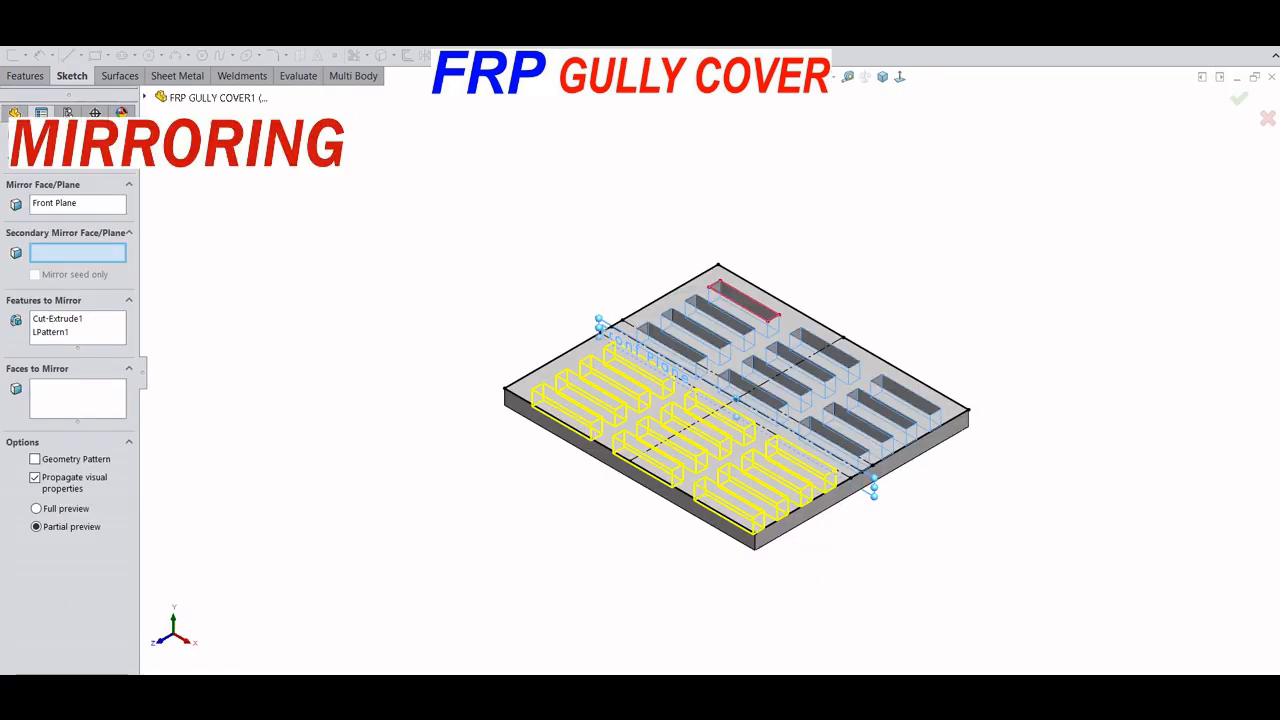
left_click(78, 203)
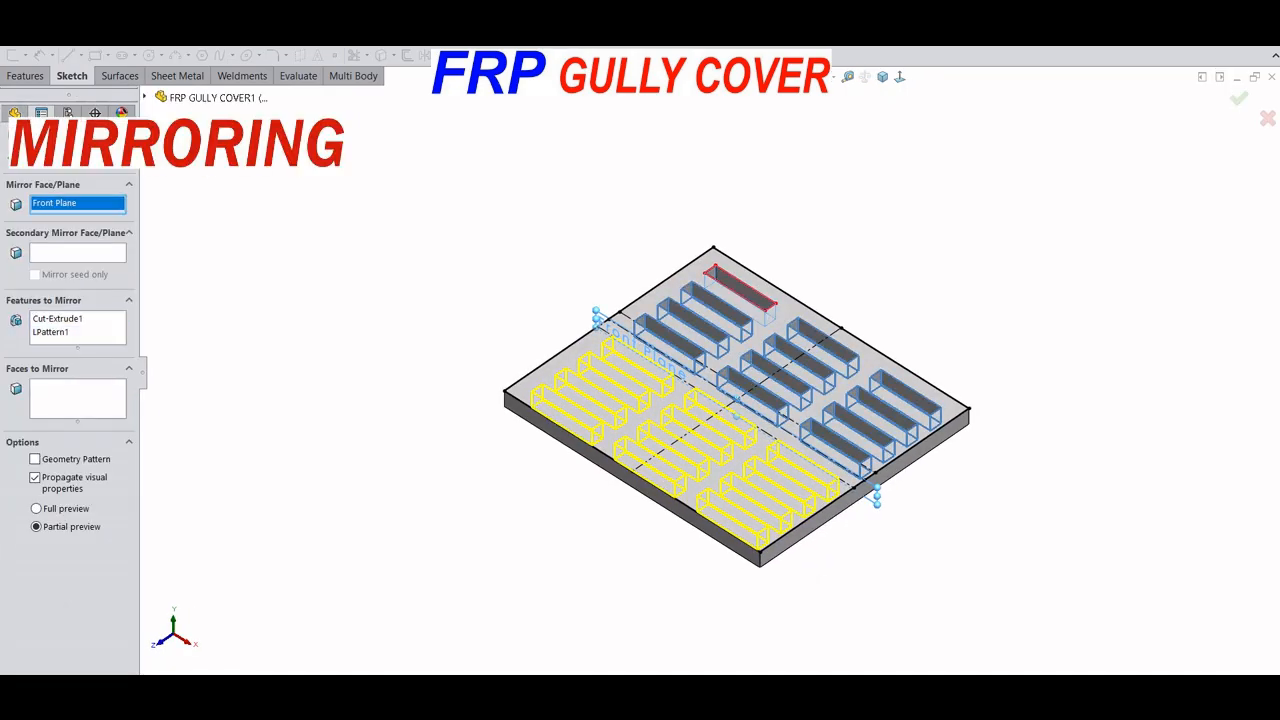
middle_click_drag(740, 400, 776, 403)
key("Return")
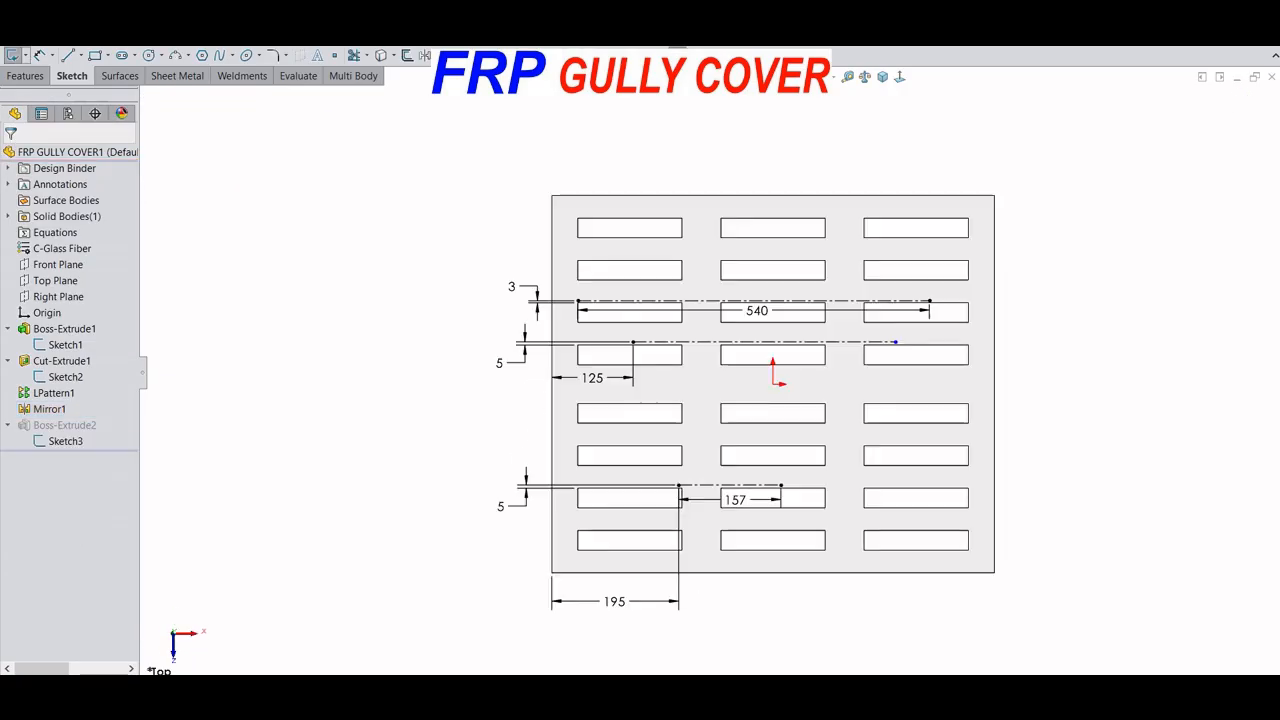
Add the sketch texts MANGALURU SMART CITY, FRP GULLY COVER and 600X500 along the dimensioned construction lines on the top face.
scroll(944, 355, "down", 1)
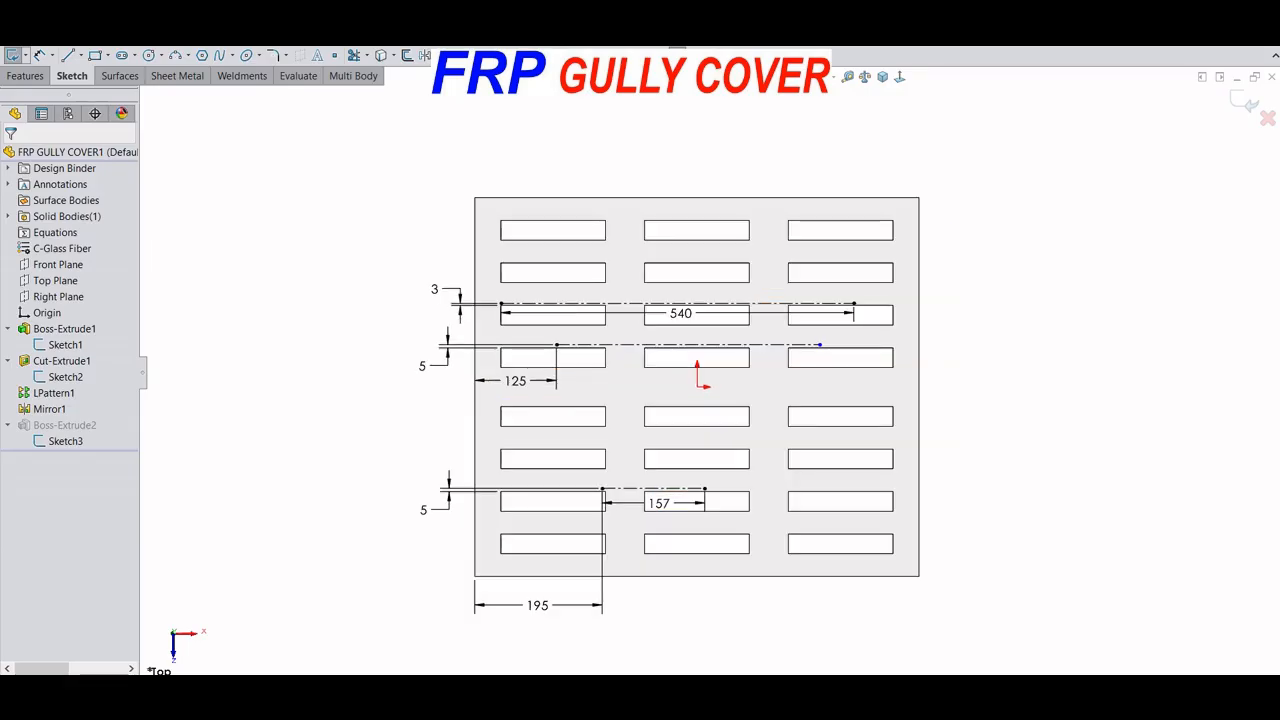
scroll(708, 375, "up", 1)
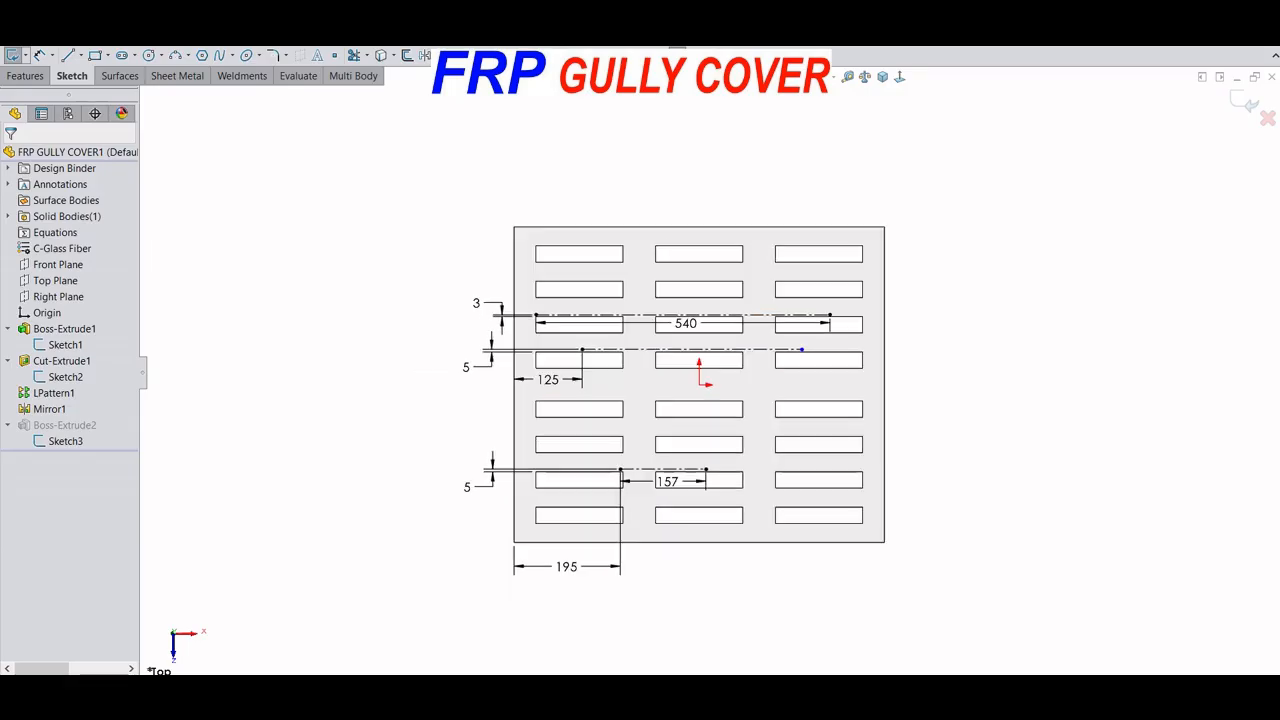
scroll(280, 339, "down", 1)
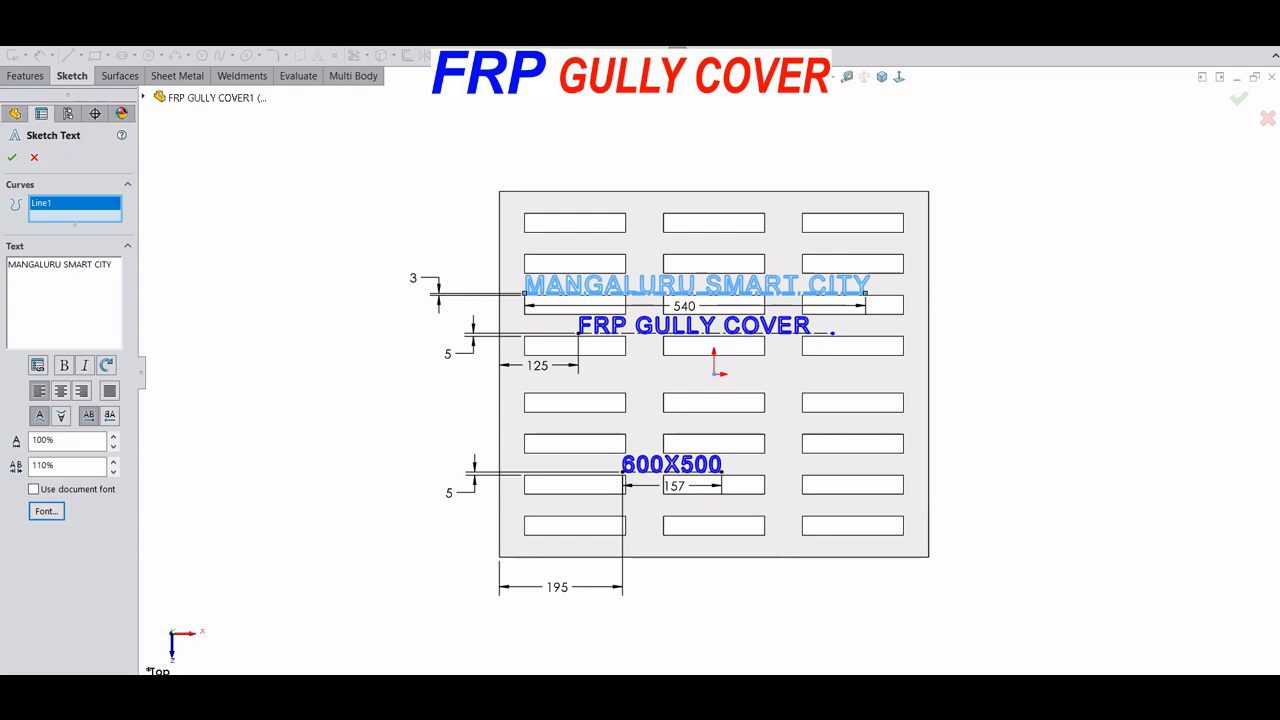
scroll(595, 560, "down", 1)
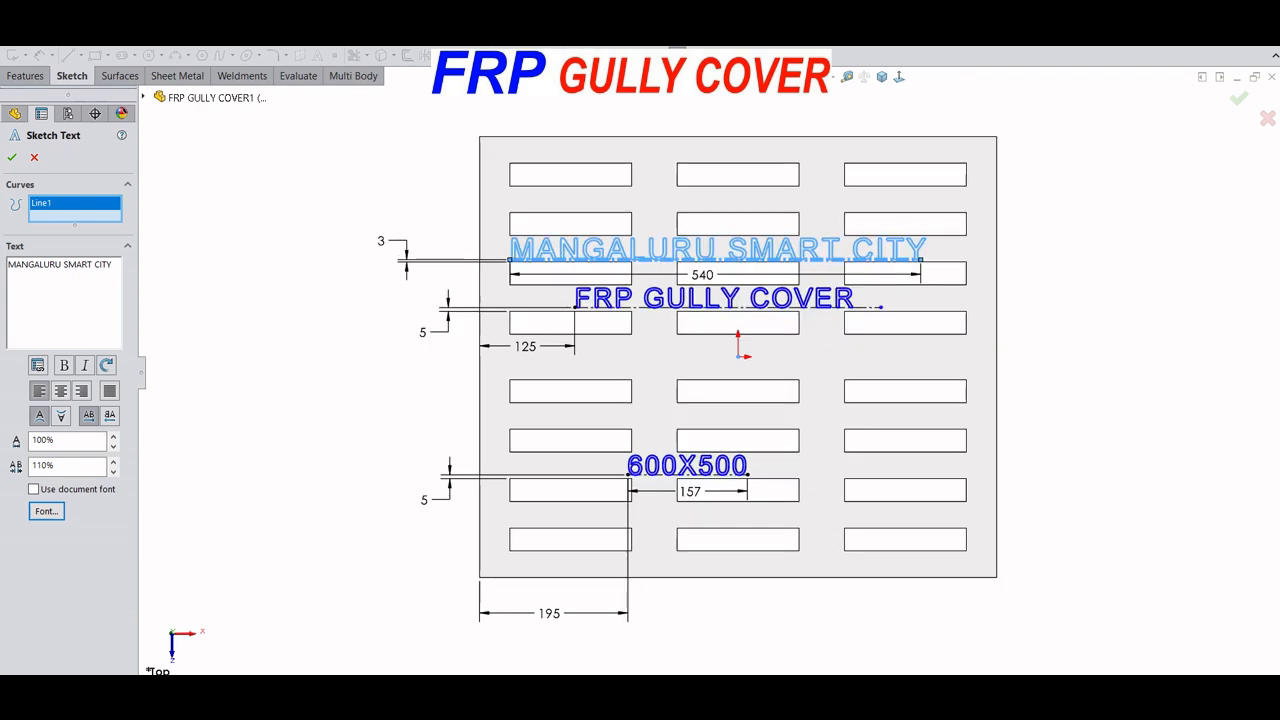
scroll(637, 126, "down", 3)
scroll(710, 379, "up", 6)
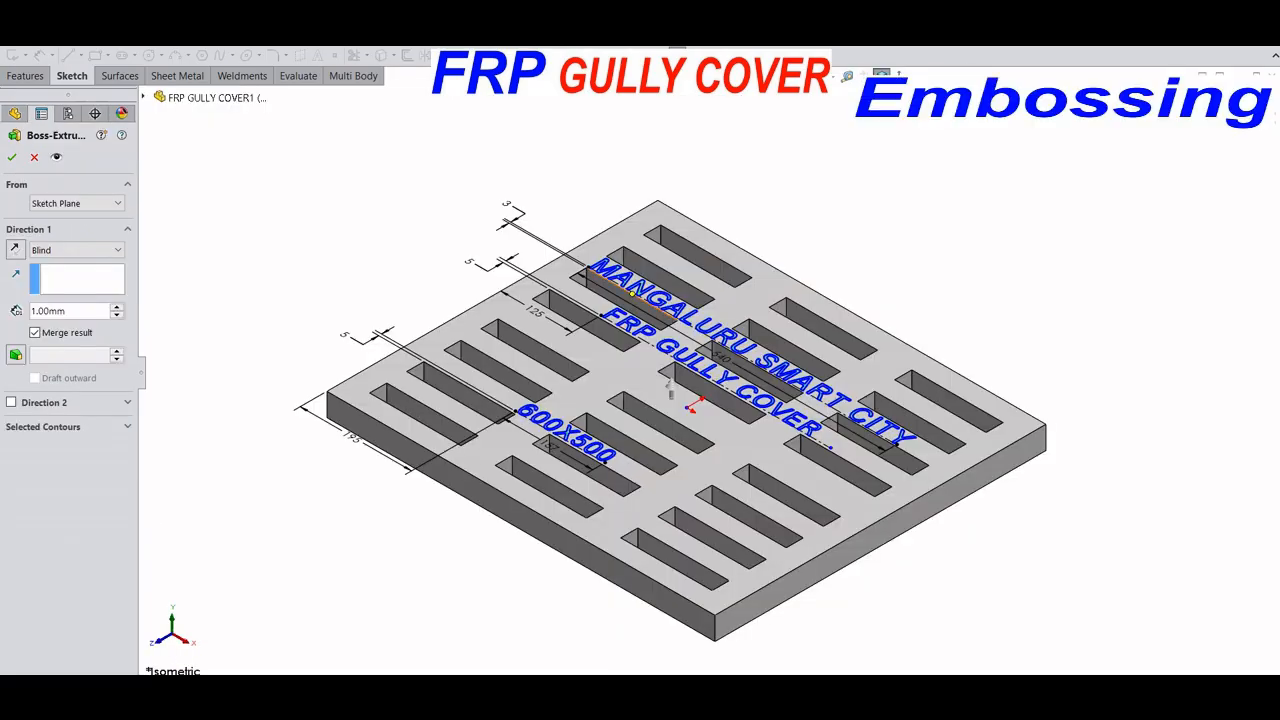
Emboss the three sketch texts with a 1 mm blind extrusion merged into the plate.
scroll(632, 293, "down", 13)
scroll(632, 293, "up", 12)
scroll(776, 503, "down", 10)
scroll(843, 236, "up", 8)
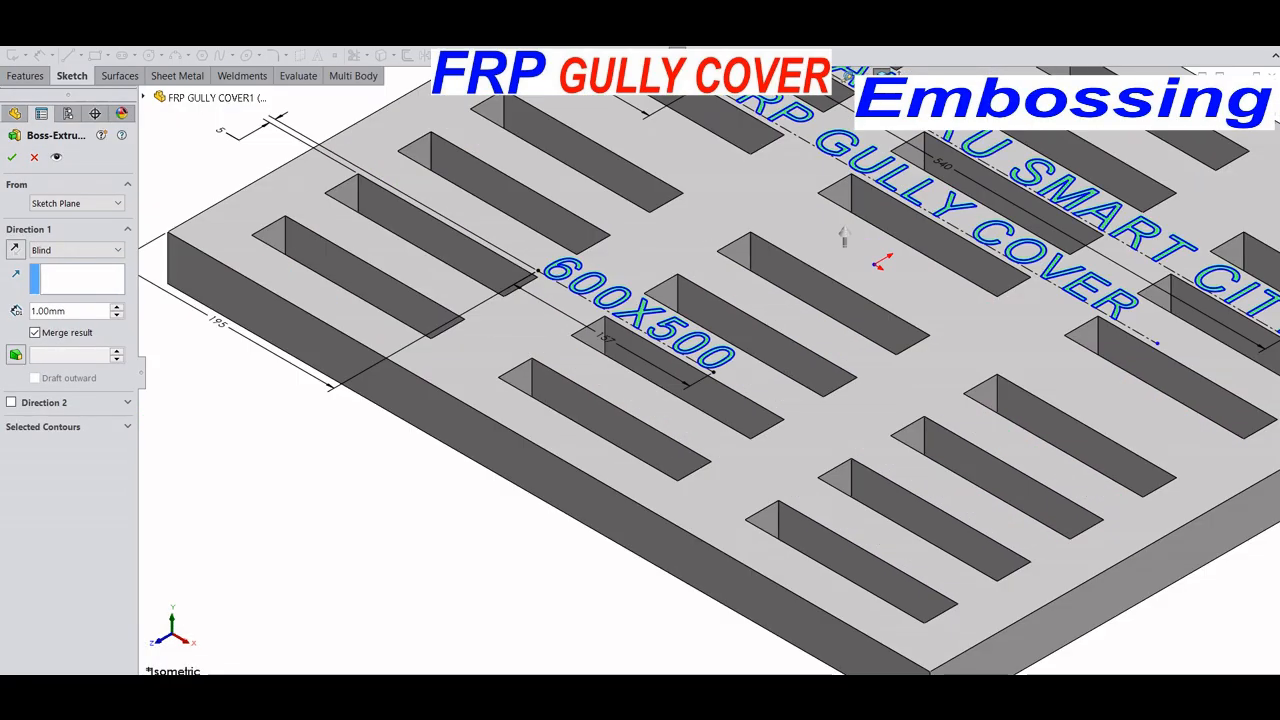
scroll(844, 236, "down", 5)
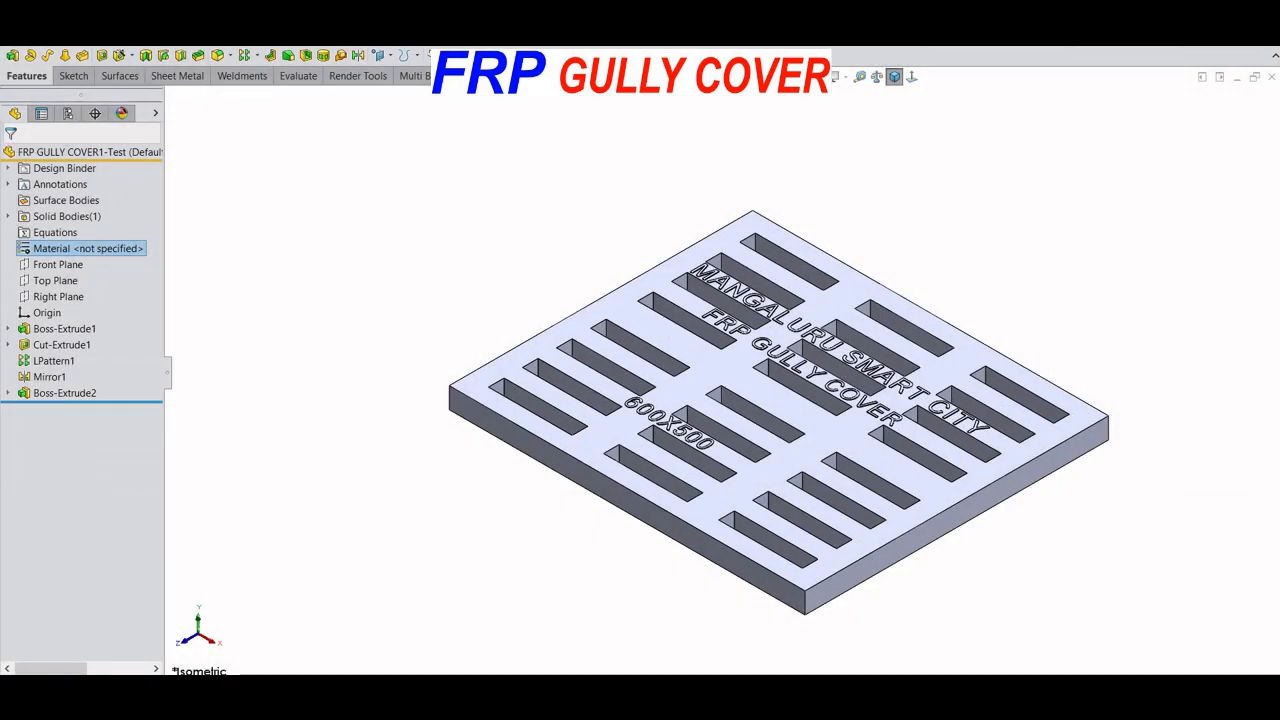
Apply a custom plastic material named FRP with a mass density of 2000 kg/m^3 to the cover.
mouse_move(320, 111)
left_mouse_down()
mouse_move(315, 133)
mouse_move(319, 117)
left_mouse_up()
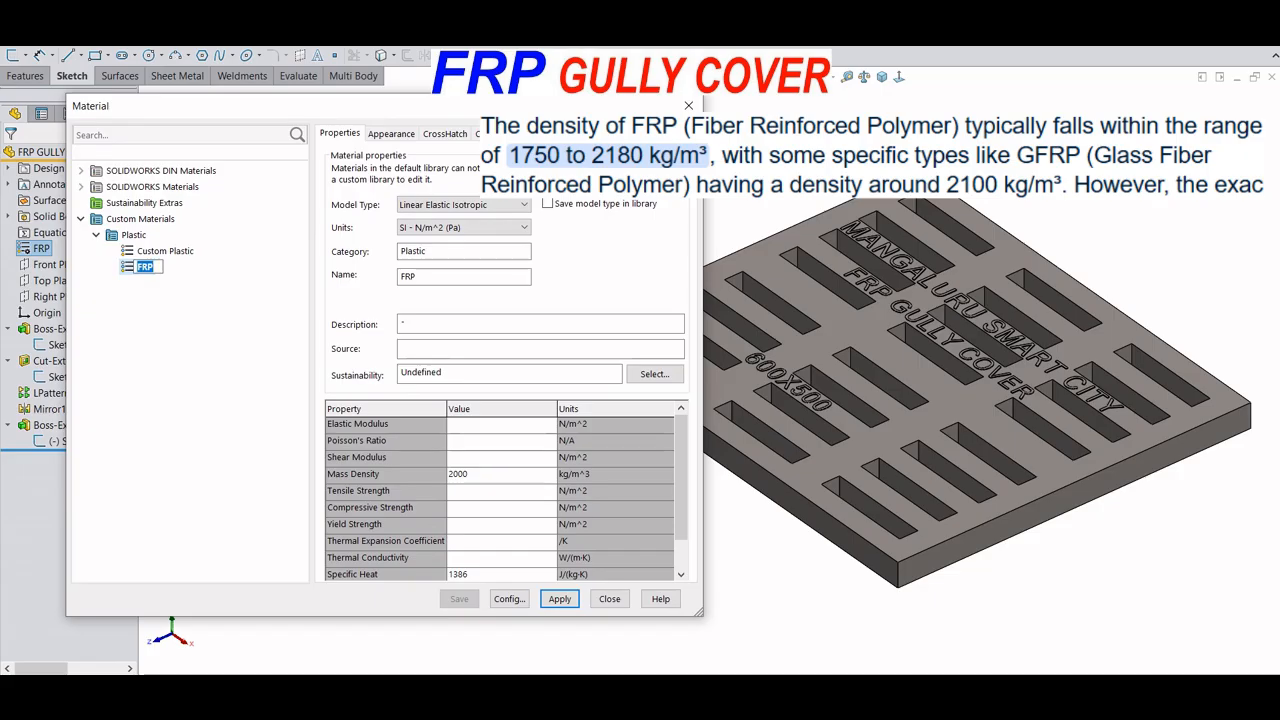
left_click(560, 599)
left_click(610, 599)
Fillet the vertical corner edges of all slots with a 3 mm radius.
key("ctrl+7")
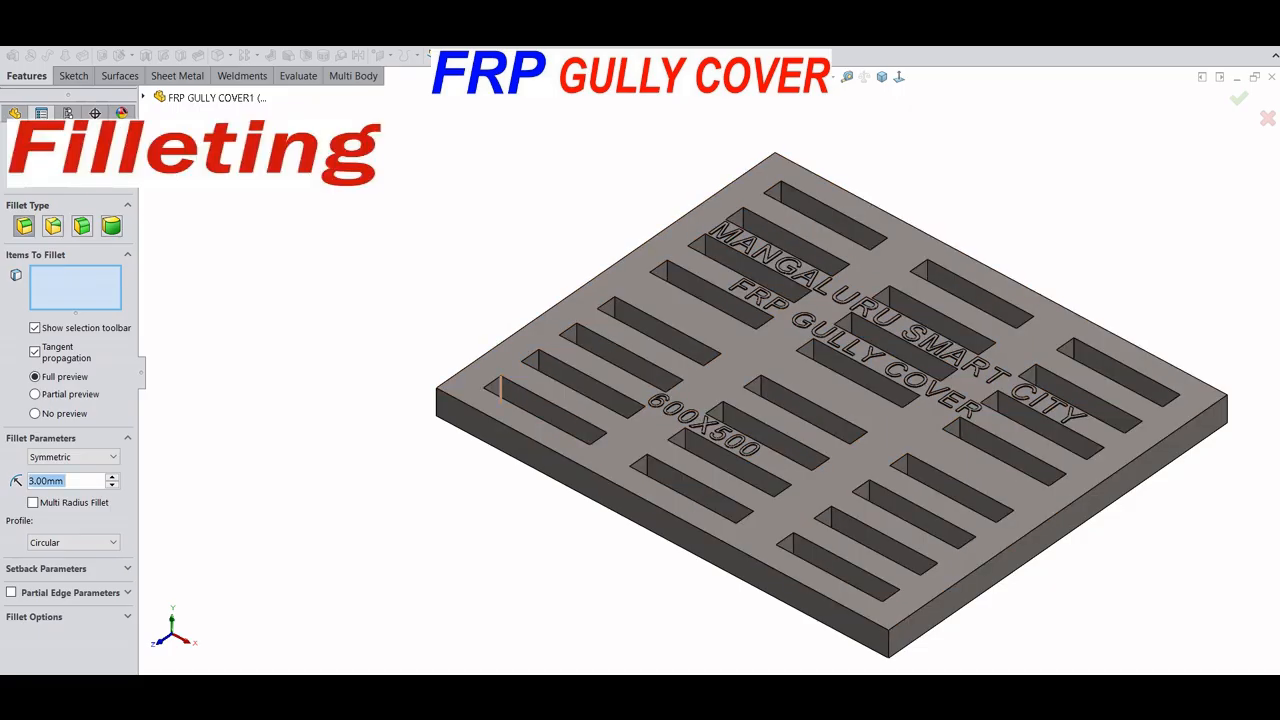
left_click(500, 388)
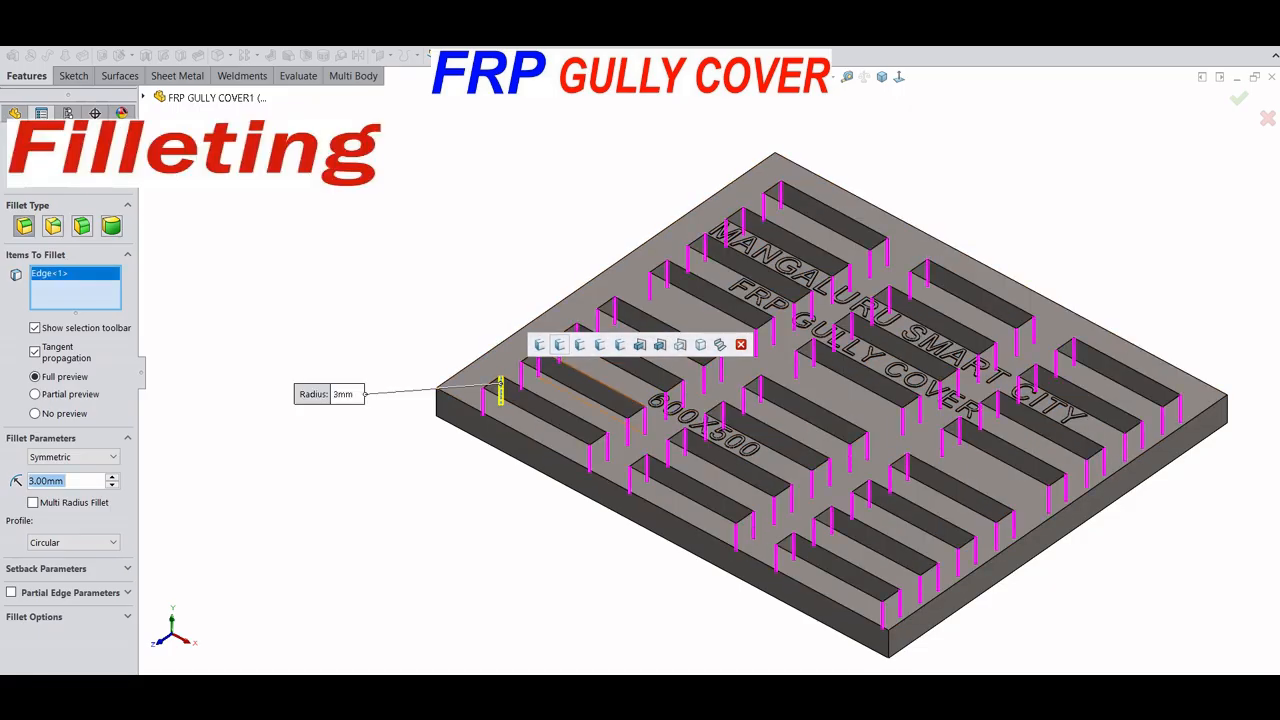
left_click(560, 344)
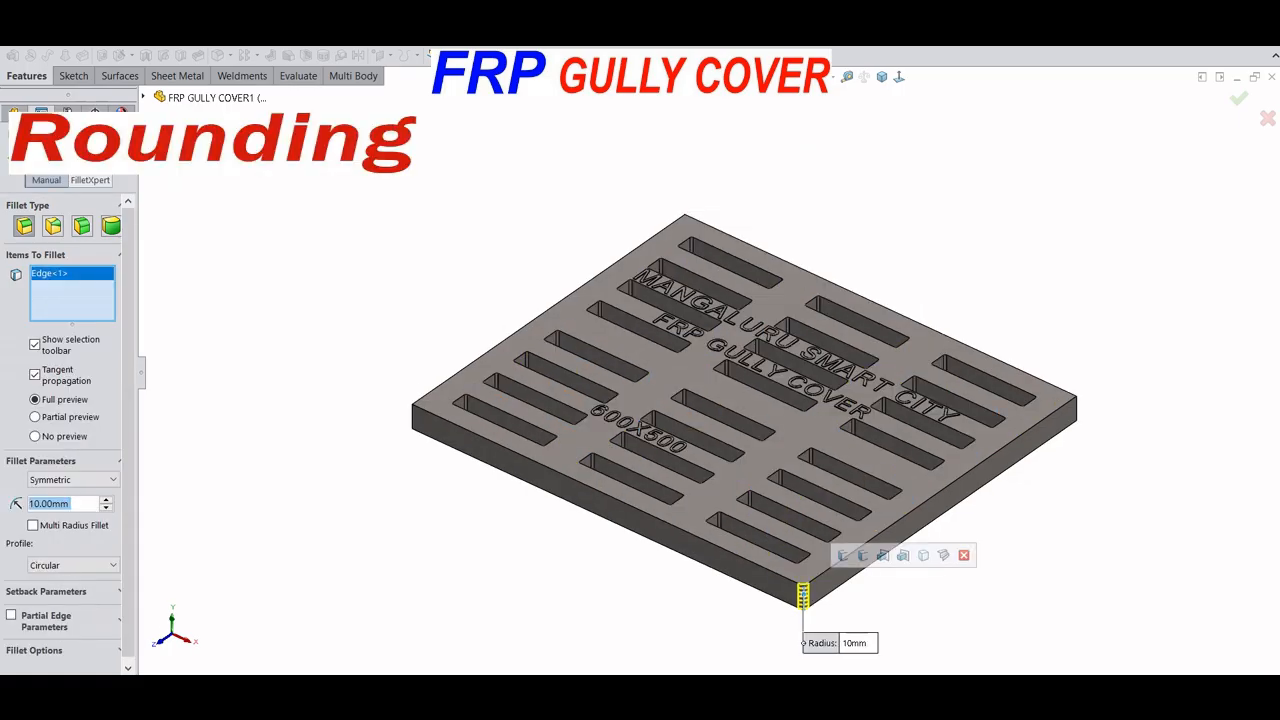
Round the plate's four outer vertical corner edges with a 10 mm radius fillet.
left_click(843, 555)
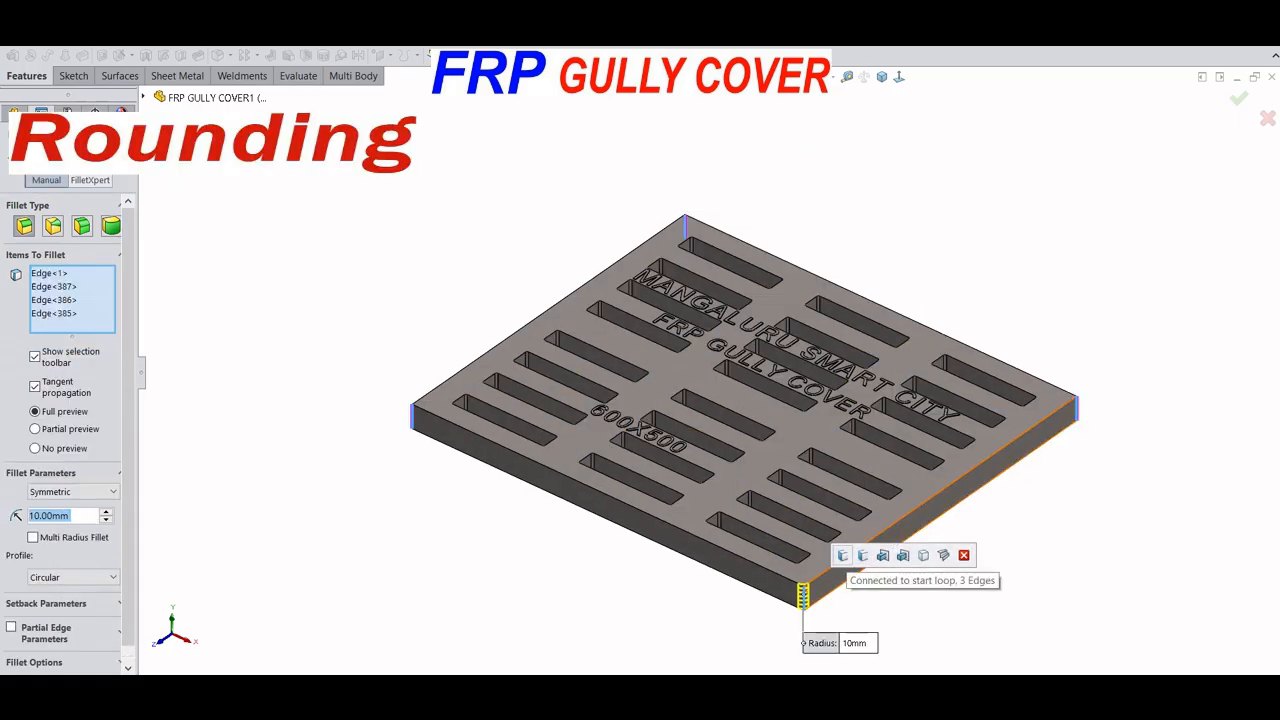
middle_click_drag(930, 510, 885, 514)
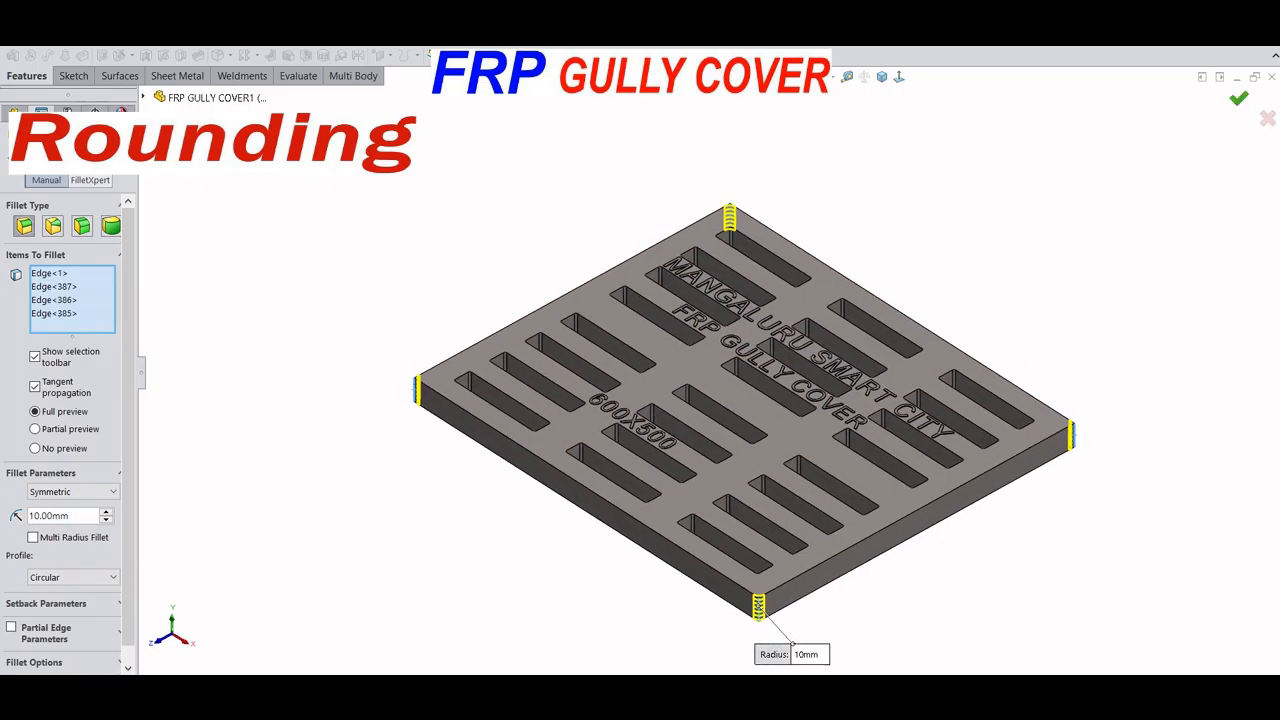
left_click(1239, 98)
Show the cover in isometric view and check its mass in the mass properties.
left_click(881, 77)
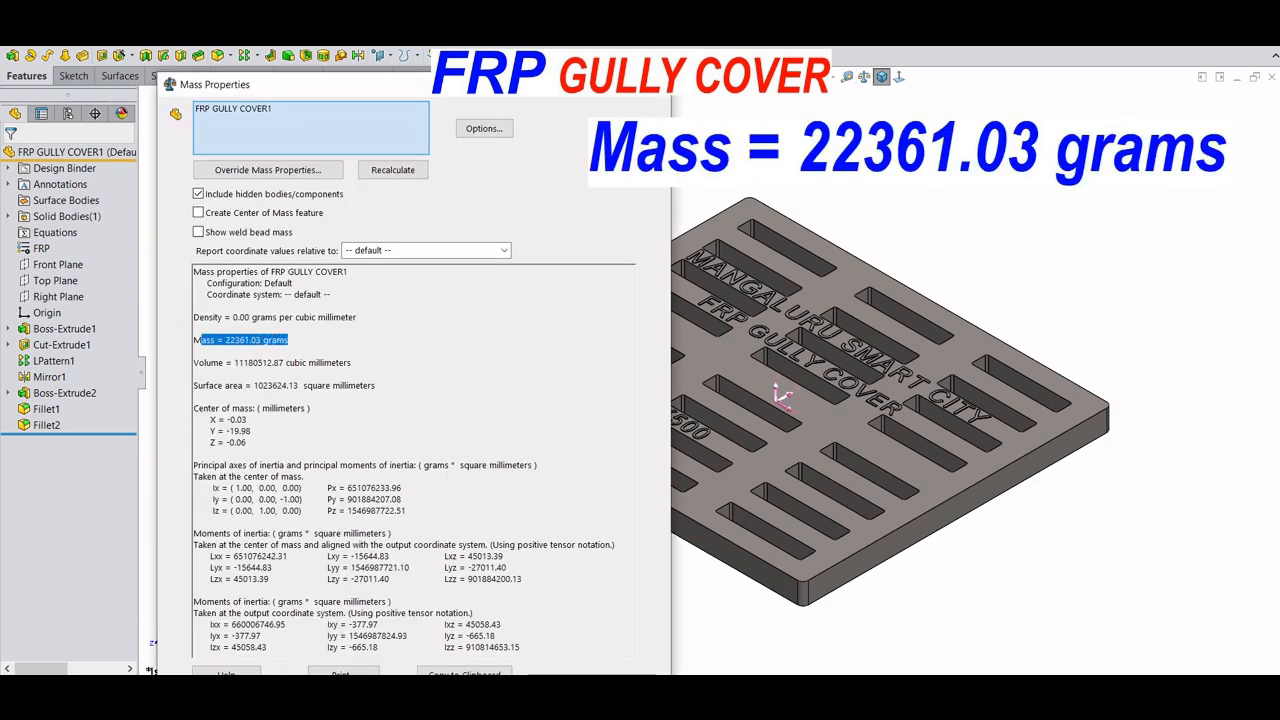
left_click(290, 340)
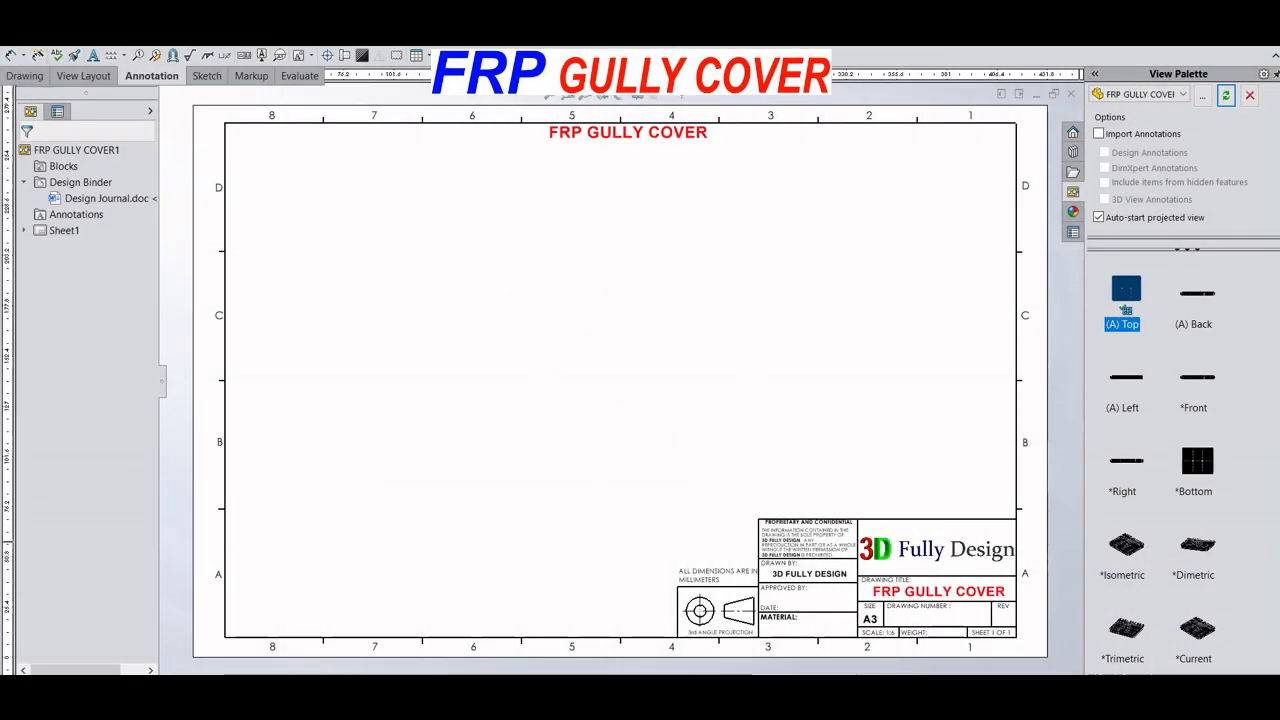
Place the cover's top view on the A3 drawing sheet and project a side view to its right.
mouse_move(1126, 288)
left_mouse_down()
mouse_move(888, 283)
mouse_move(390, 328)
mouse_move(381, 344)
mouse_move(411, 346)
left_mouse_up()
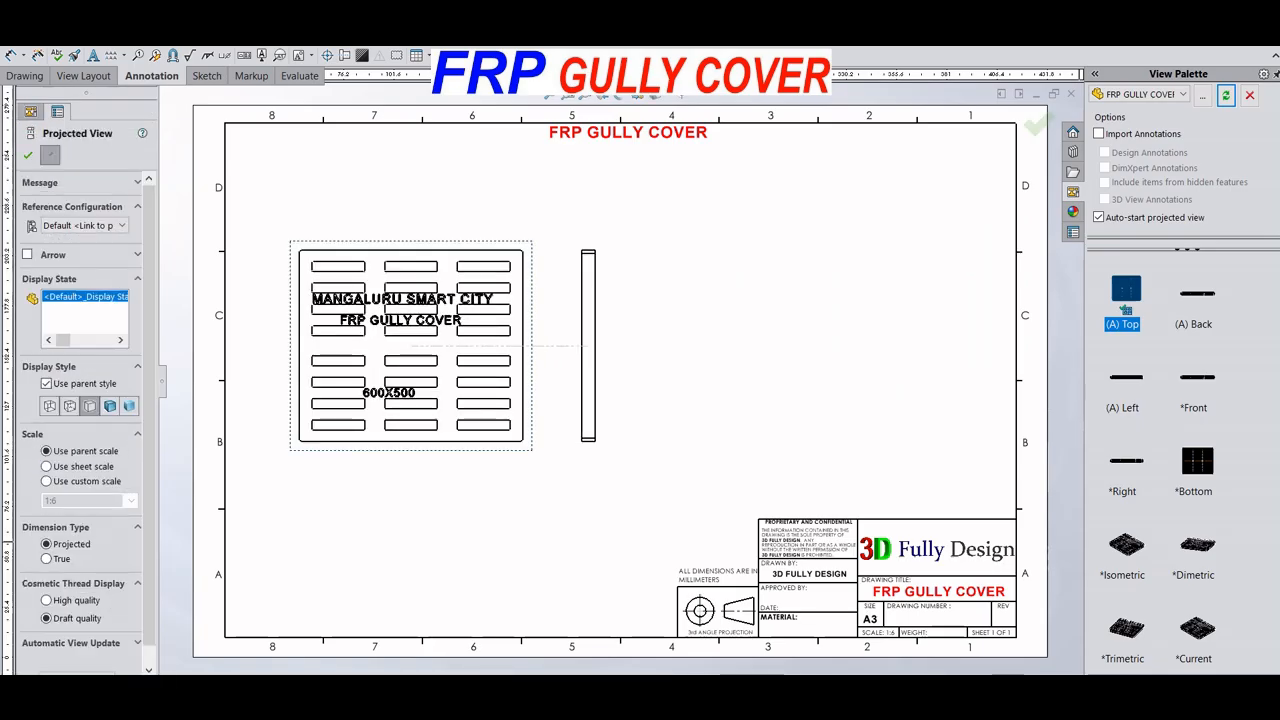
left_click(617, 346)
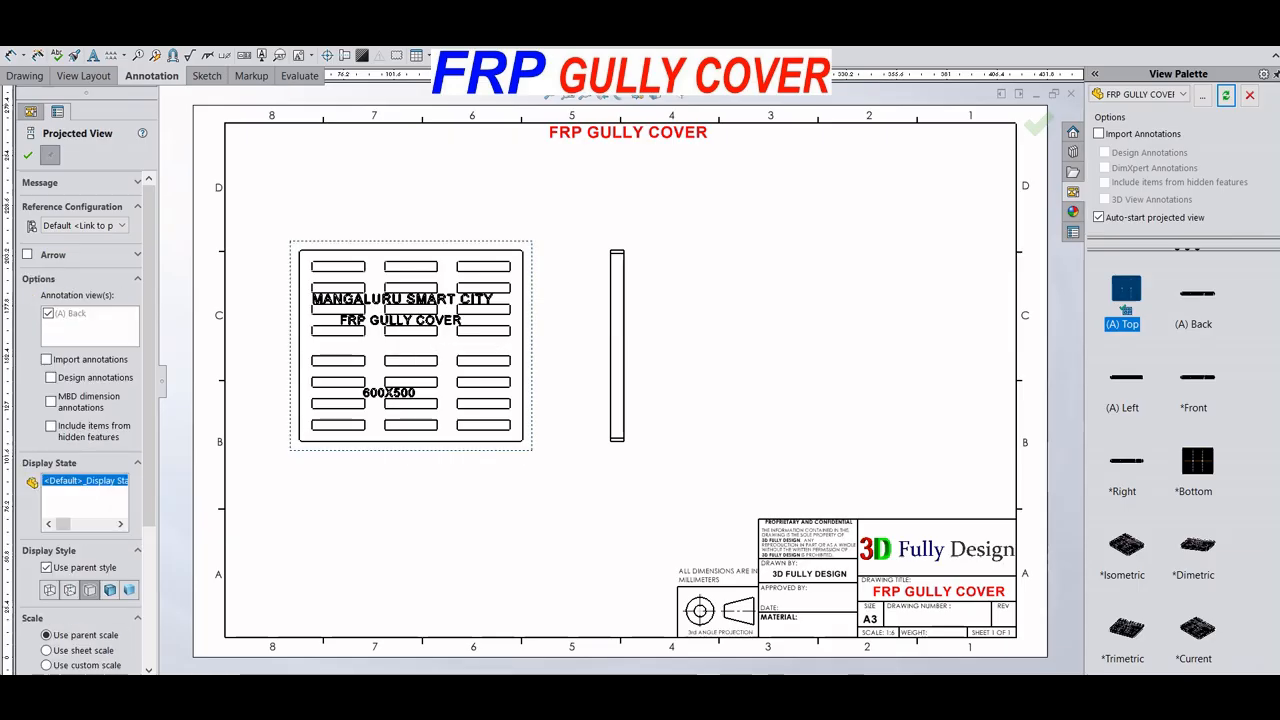
Finish projecting views and place an isometric view of the cover in the sheet's upper-right area.
key("Escape")
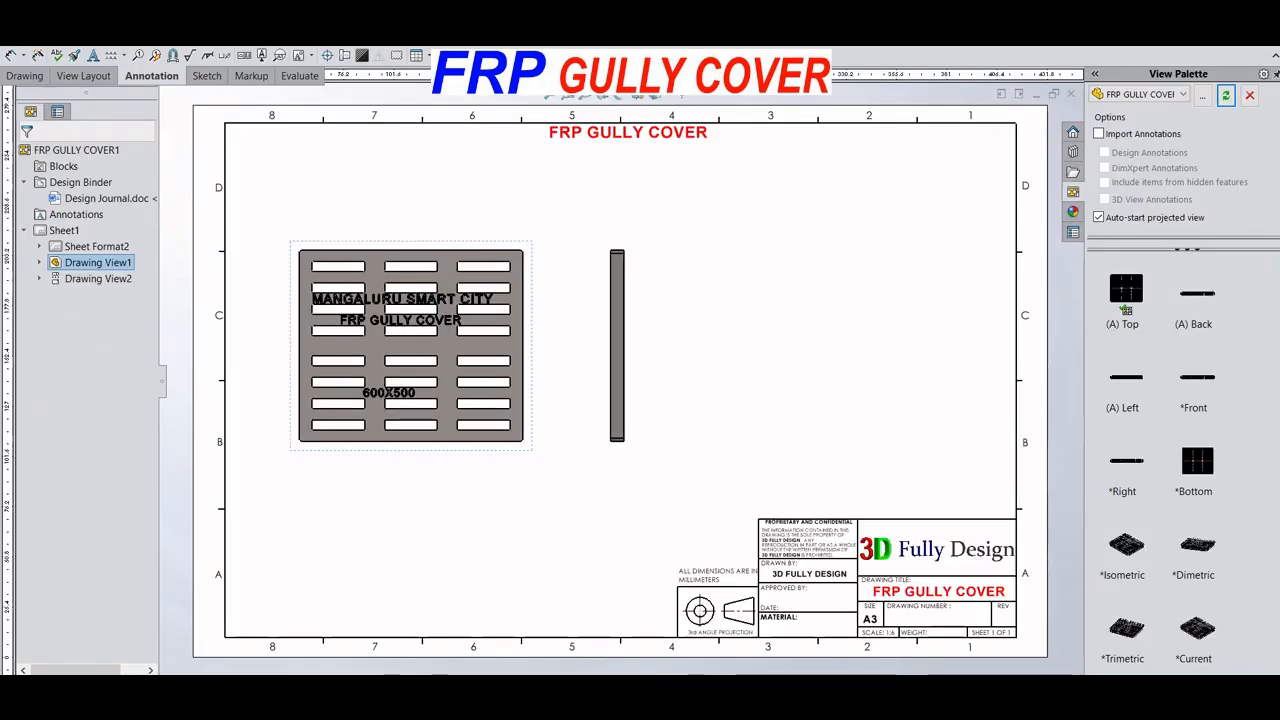
mouse_move(1126, 545)
left_mouse_down()
mouse_move(857, 290)
mouse_move(853, 227)
left_mouse_up()
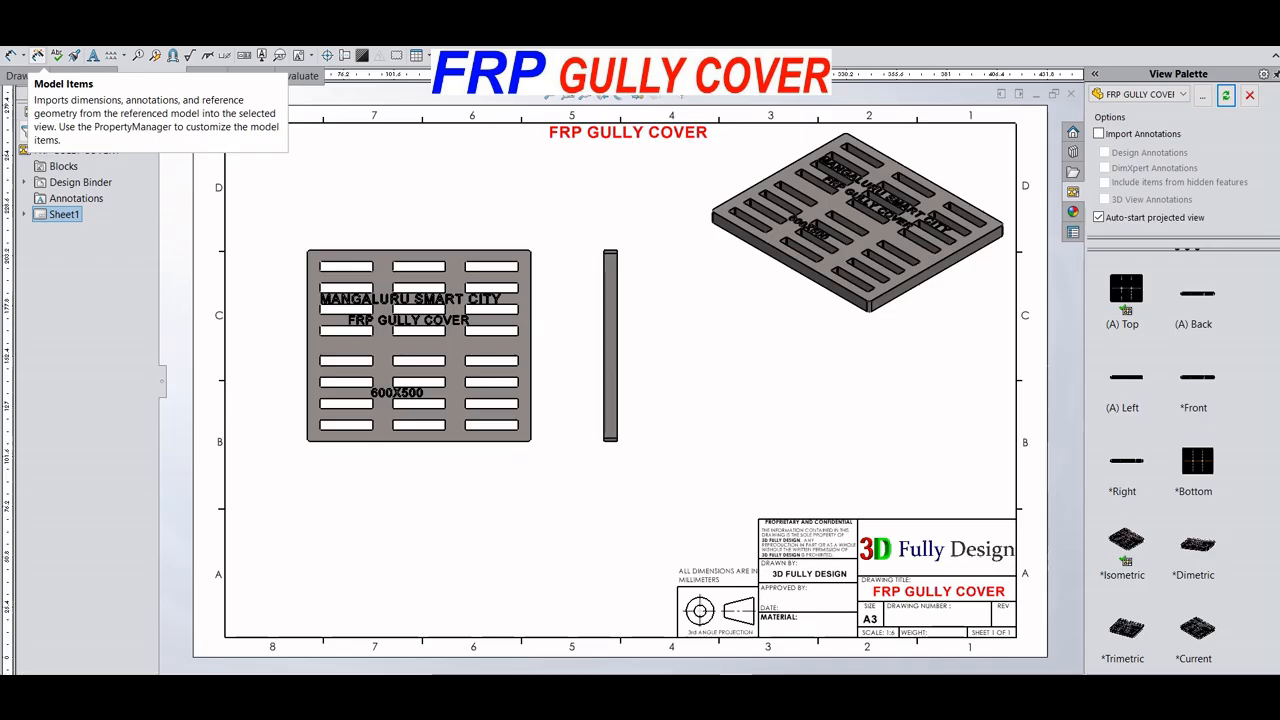
Import the model's dimensions into all drawing views and dimension the plate's thickness in the side view.
left_click(37, 55)
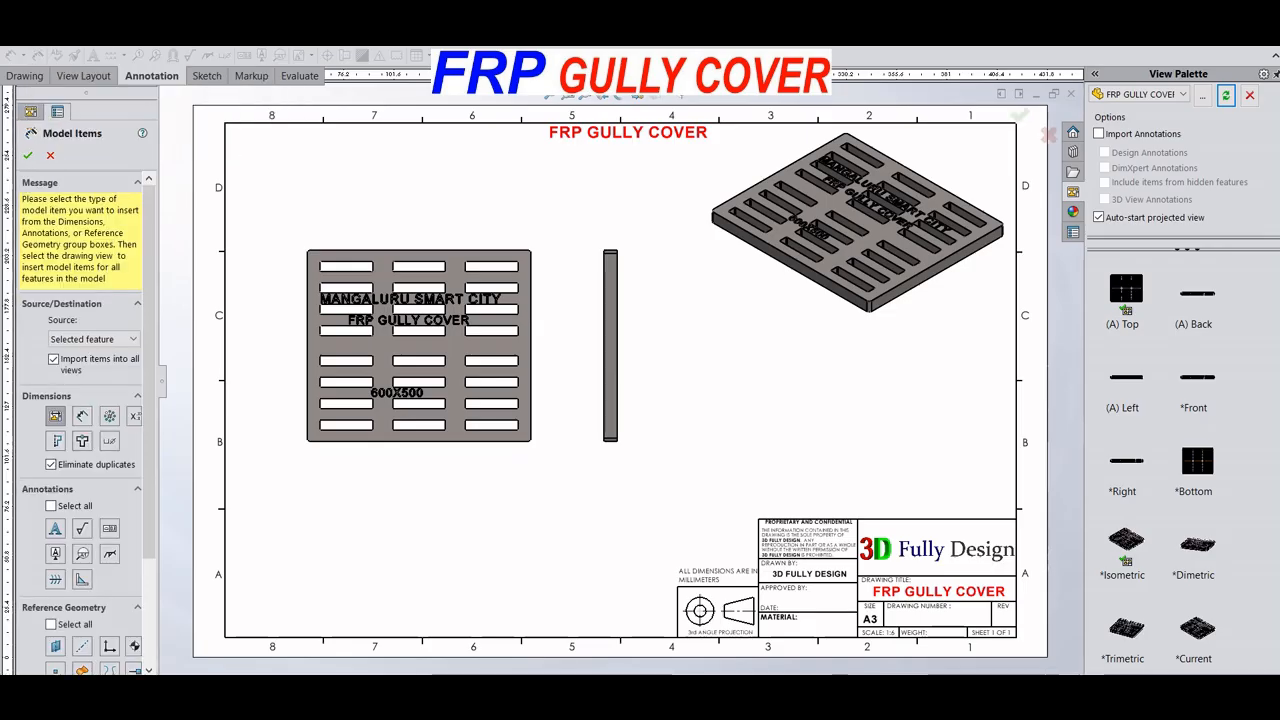
left_click(28, 155)
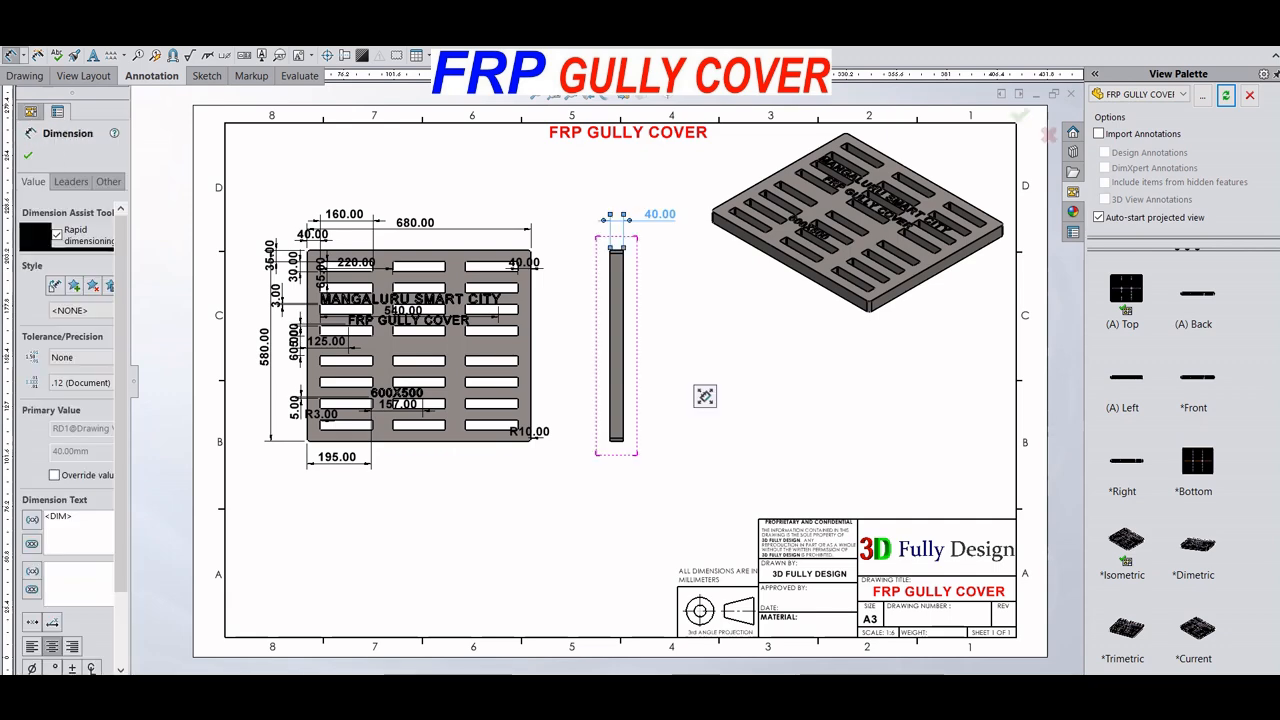
key("Escape")
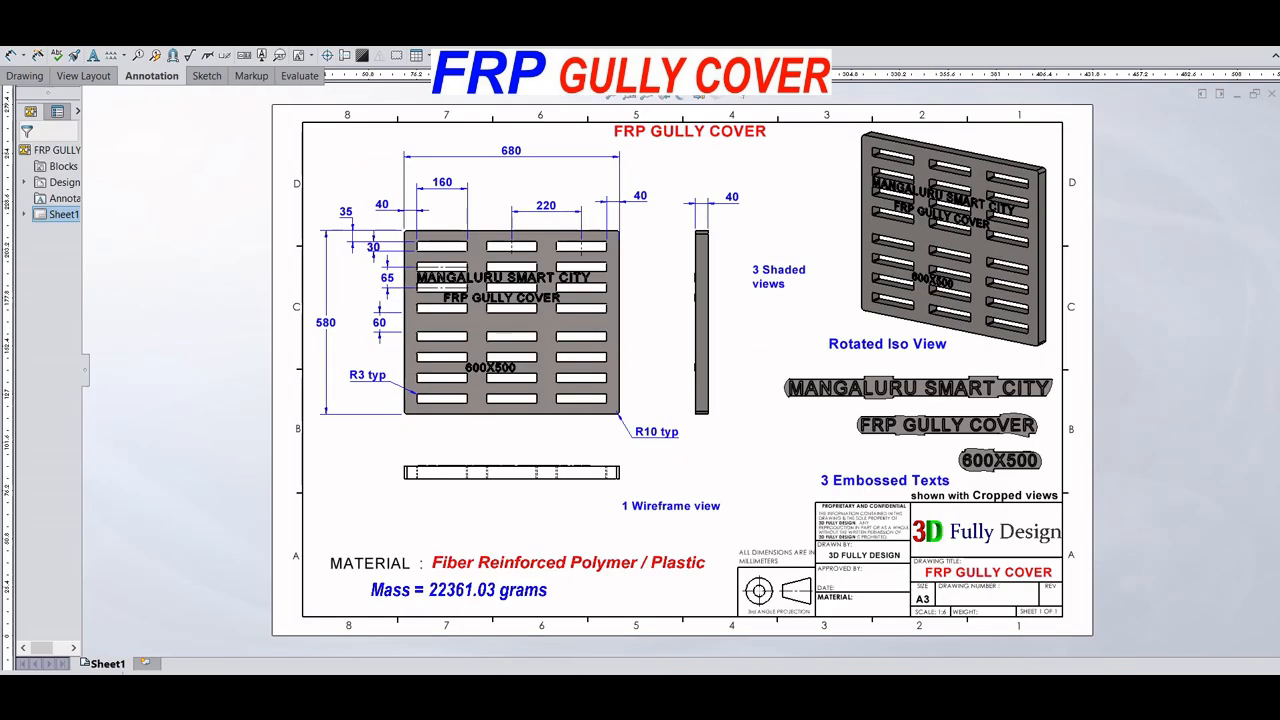
Examine the completed drawing's dimensioned views, rotated isometric view, cropped embossed-text views, and material and mass notes.
scroll(532, 350, "down", 1)
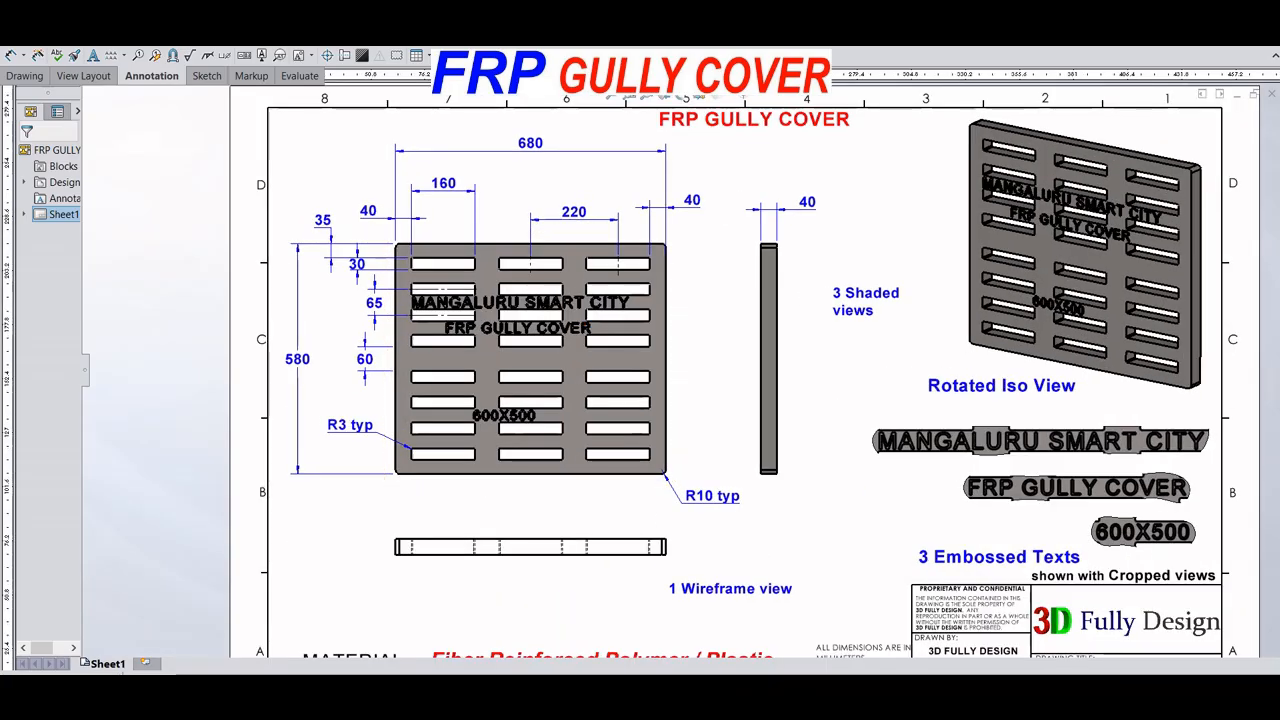
scroll(1190, 285, "up", 1)
scroll(1250, 275, "down", 2)
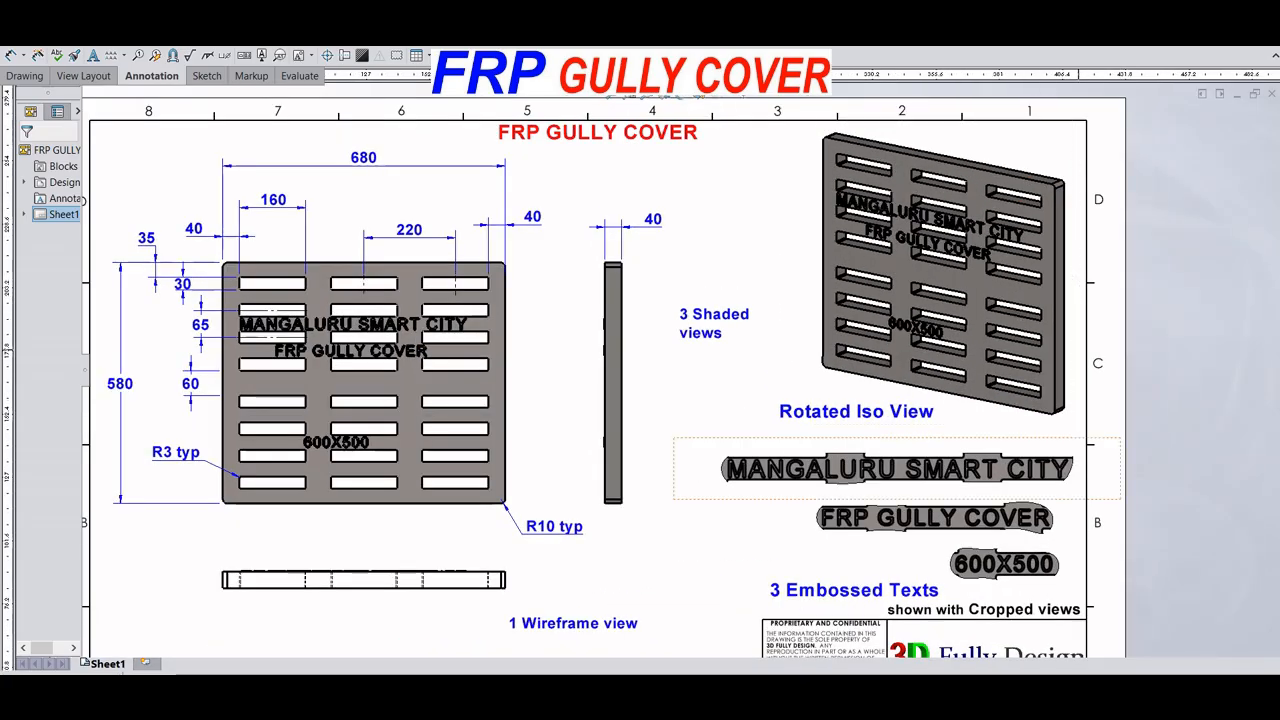
scroll(1020, 545, "down", 1)
scroll(1020, 545, "up", 3)
scroll(225, 625, "down", 1)
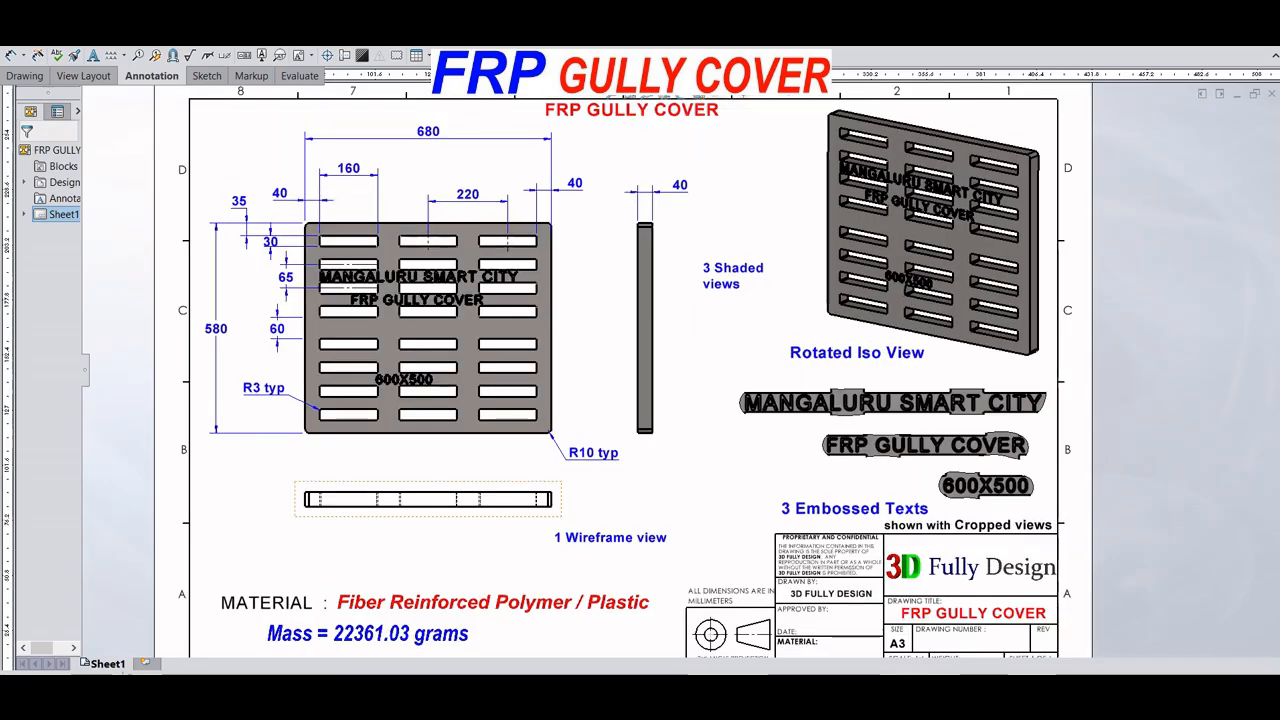
key("f")
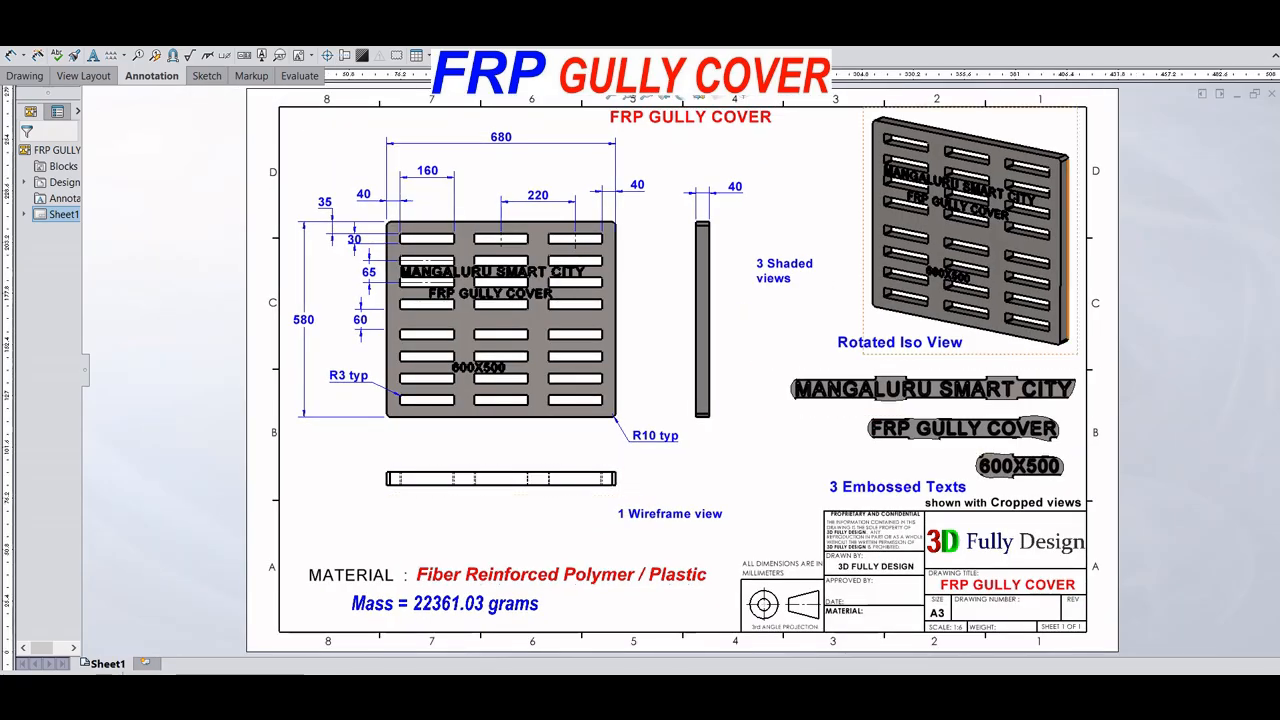